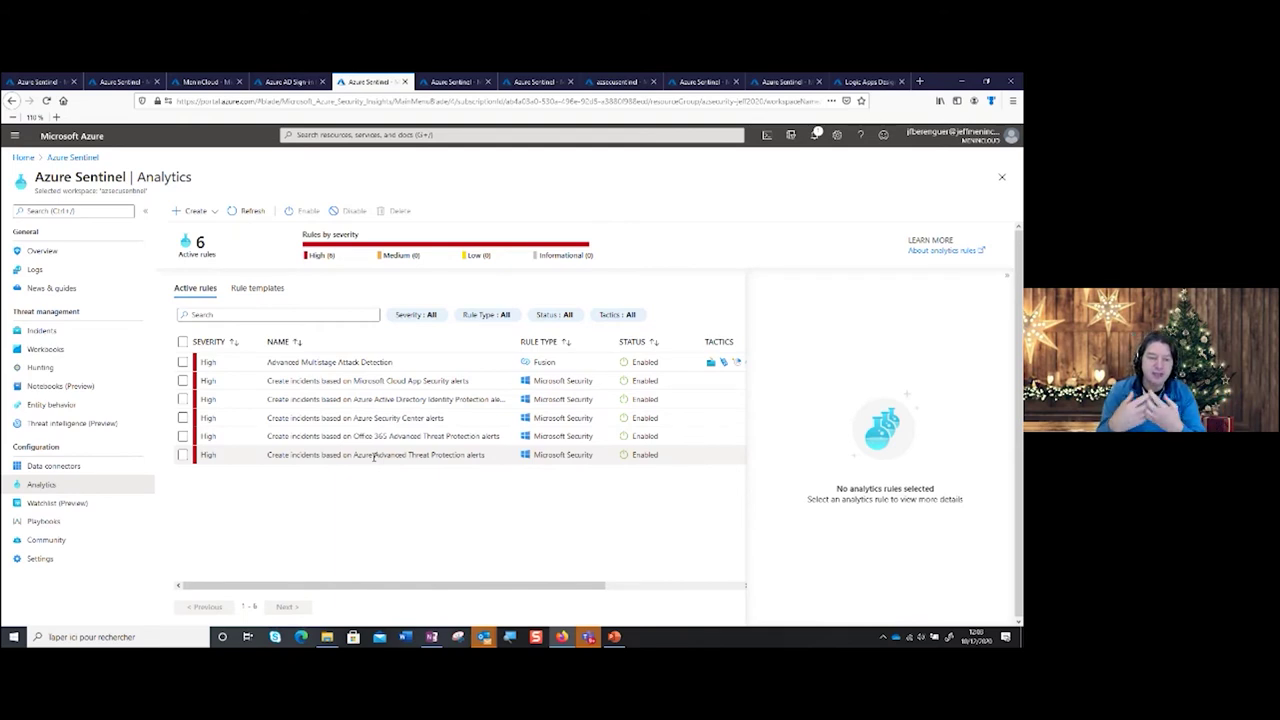
# - Review the Azure Sentinel incident list down to the oldest incidents
pyautogui.click(448, 82)
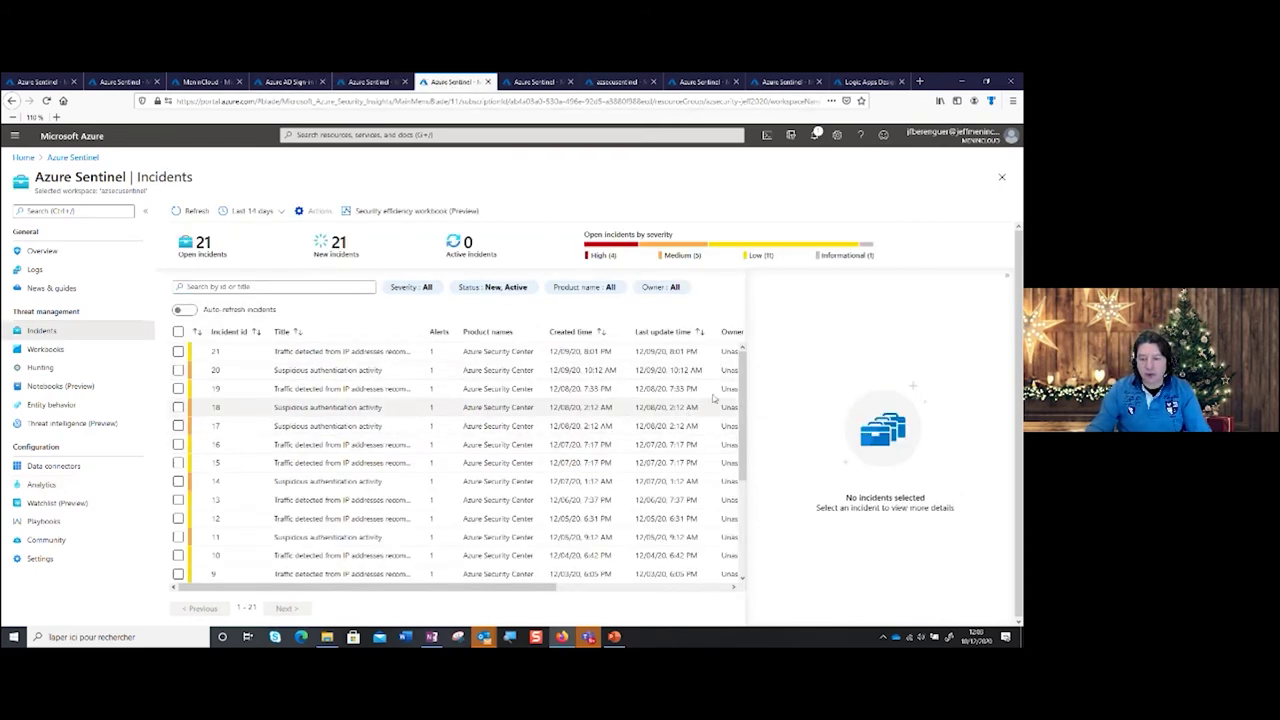
pyautogui.scroll(-2, 448, 511)
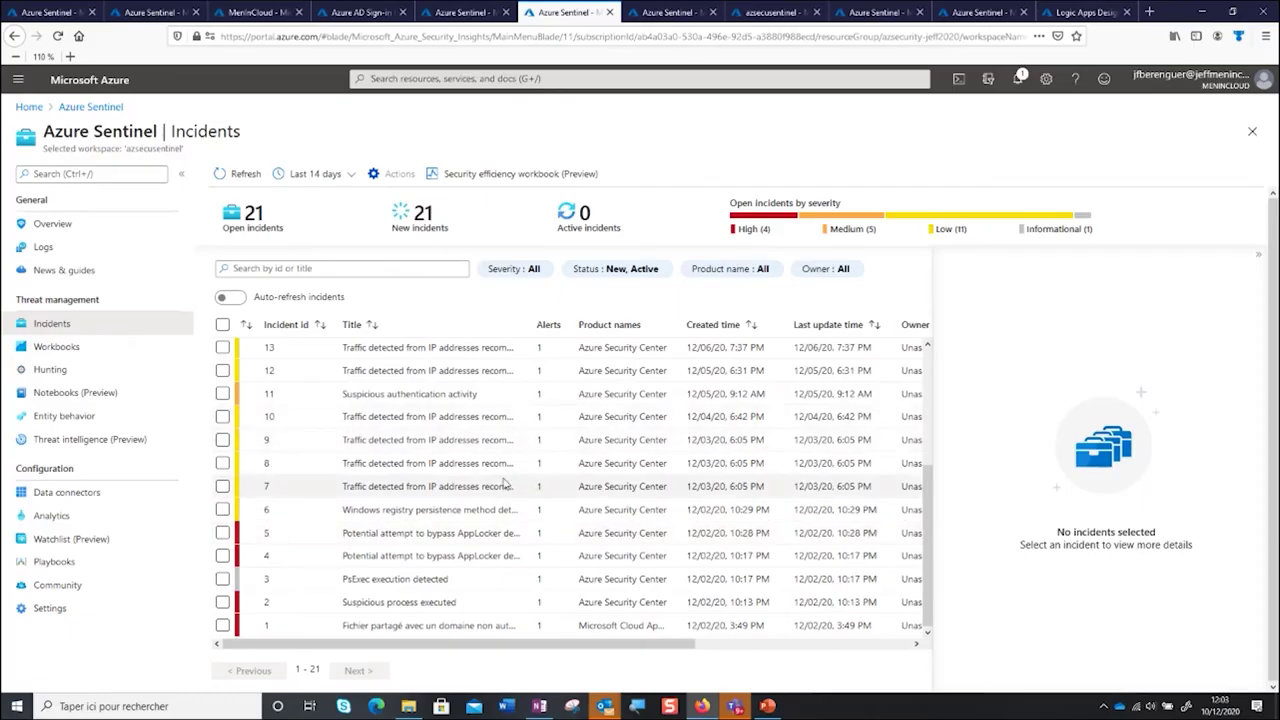
pyautogui.scroll(2, 505, 484)
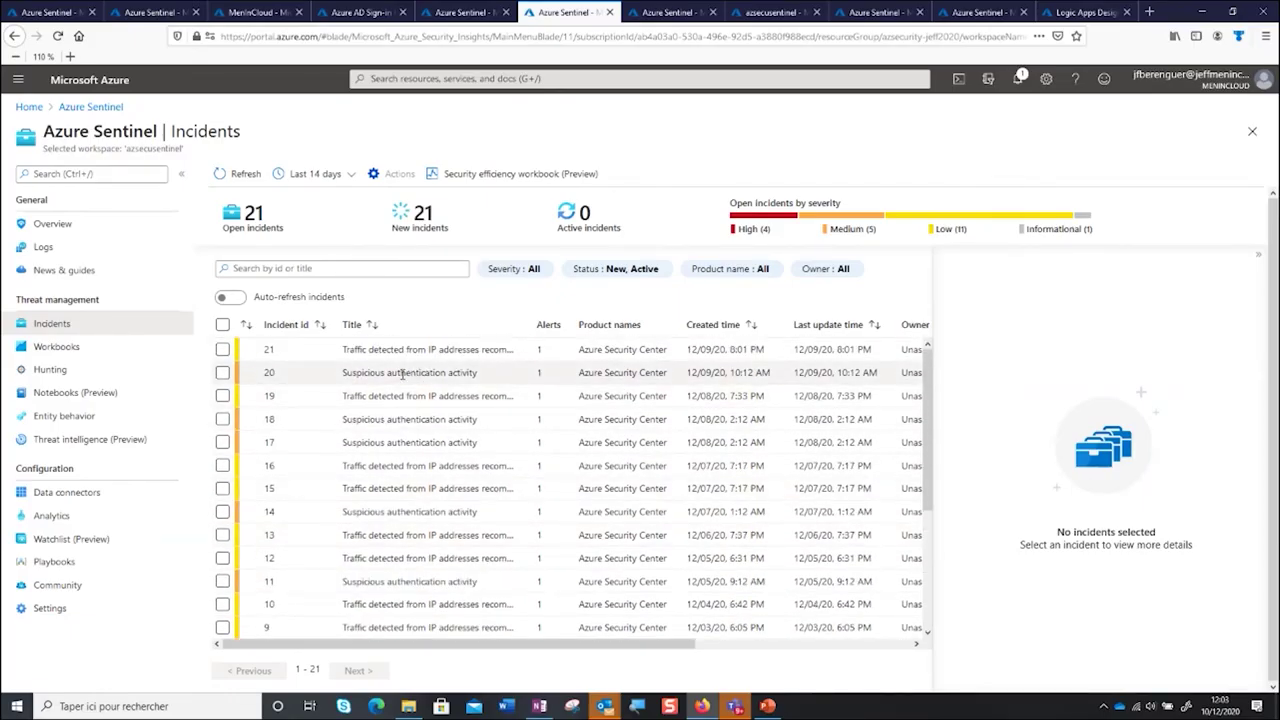
pyautogui.scroll(-2, 400, 385)
pyautogui.scroll(2, 405, 400)
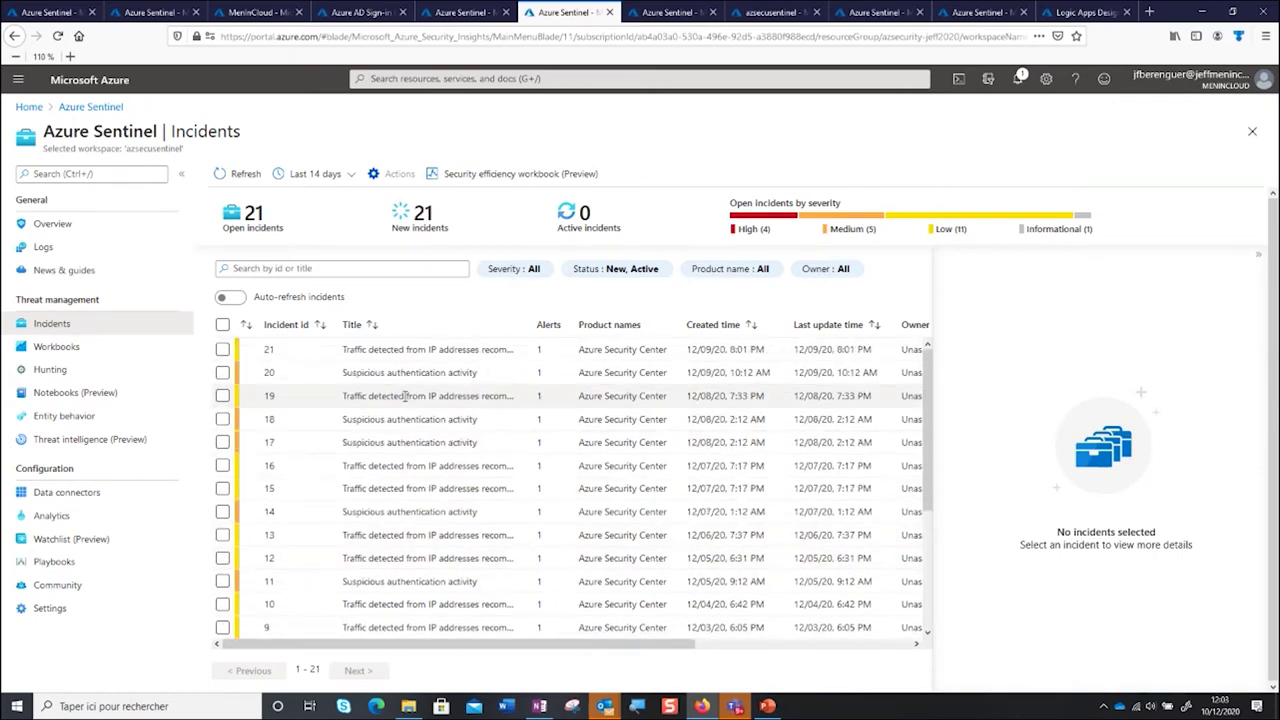
pyautogui.scroll(-5, 420, 400)
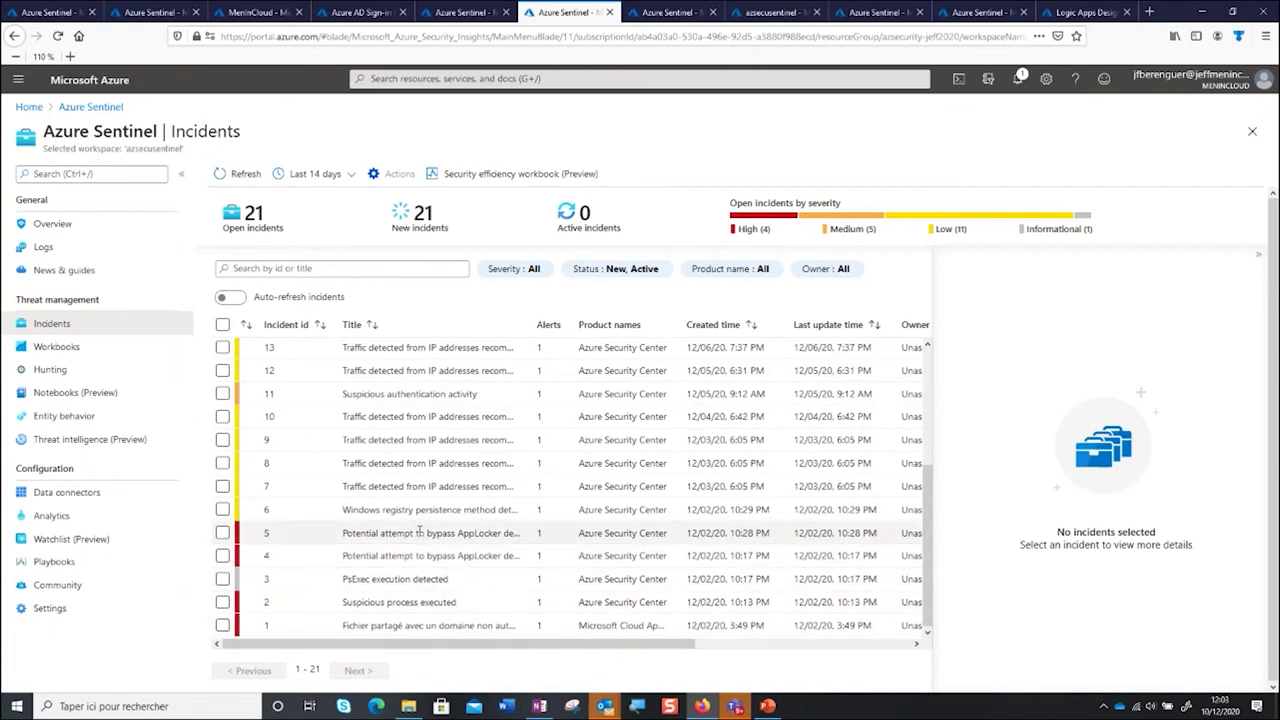
# - Open the investigation graph of incident 5, the potential attempt to bypass AppLocker, and dismiss the insights notice
pyautogui.click(426, 534)
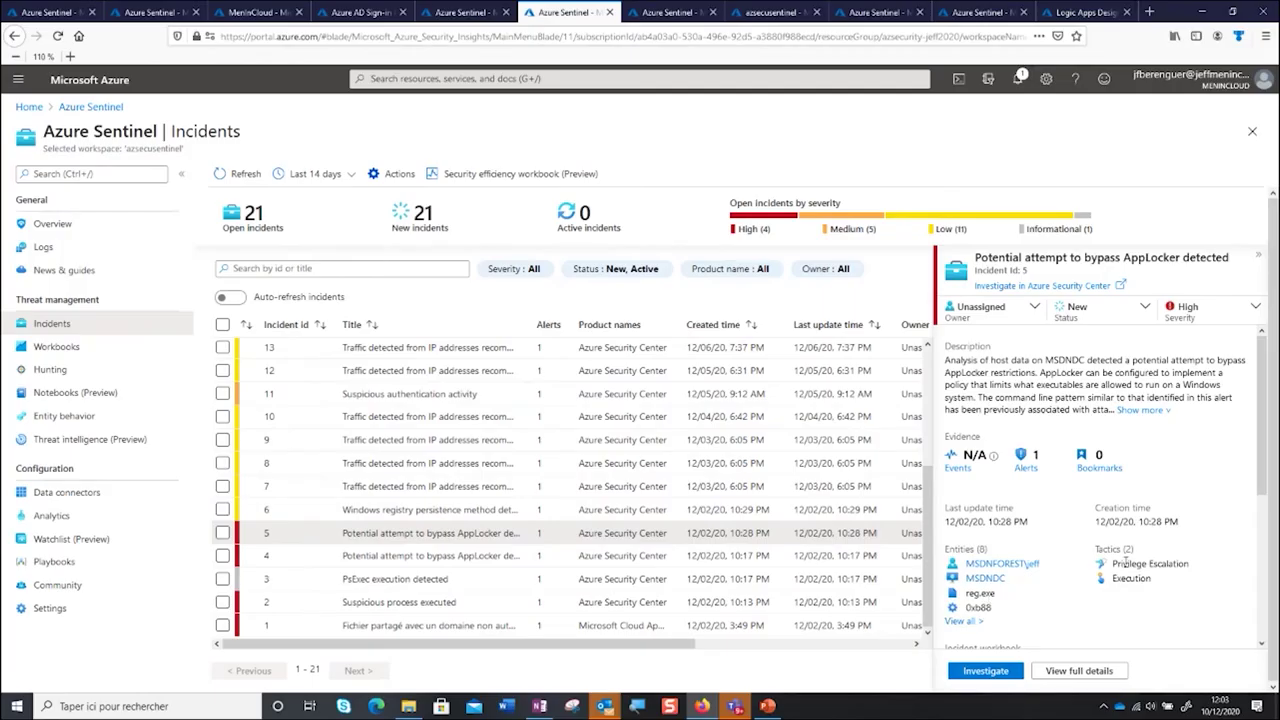
pyautogui.click(1000, 675)
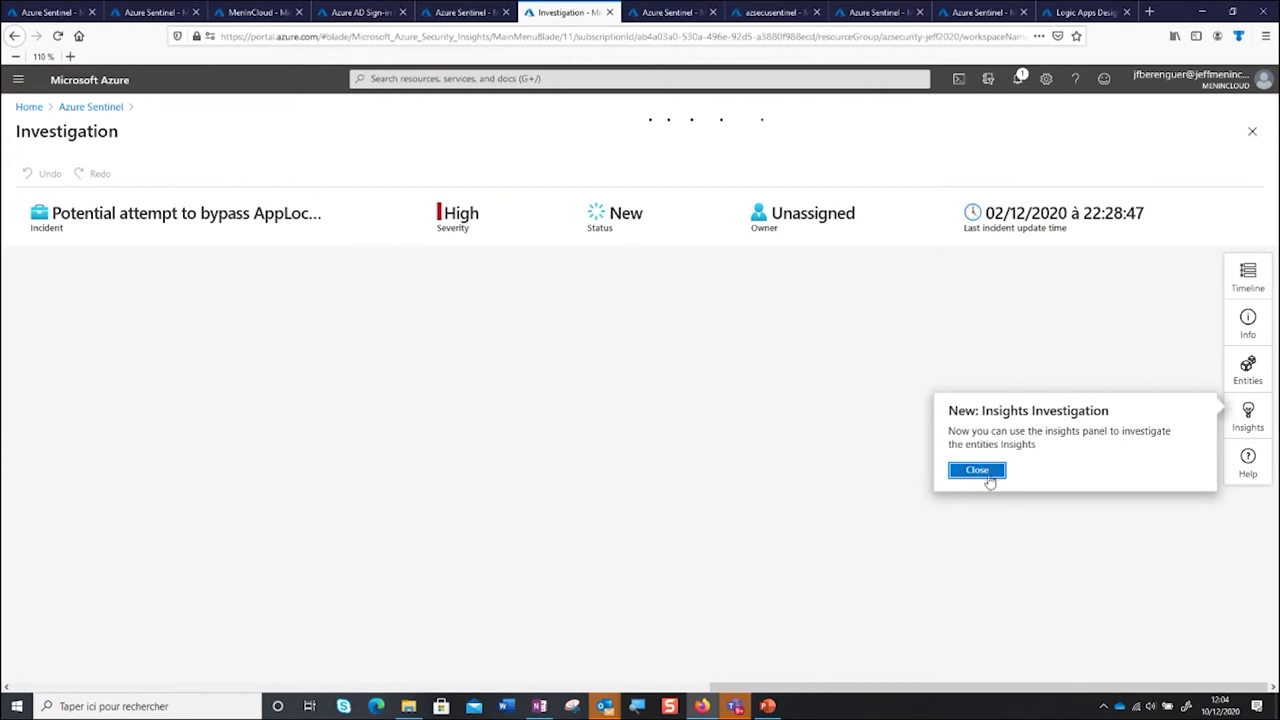
pyautogui.click(977, 471)
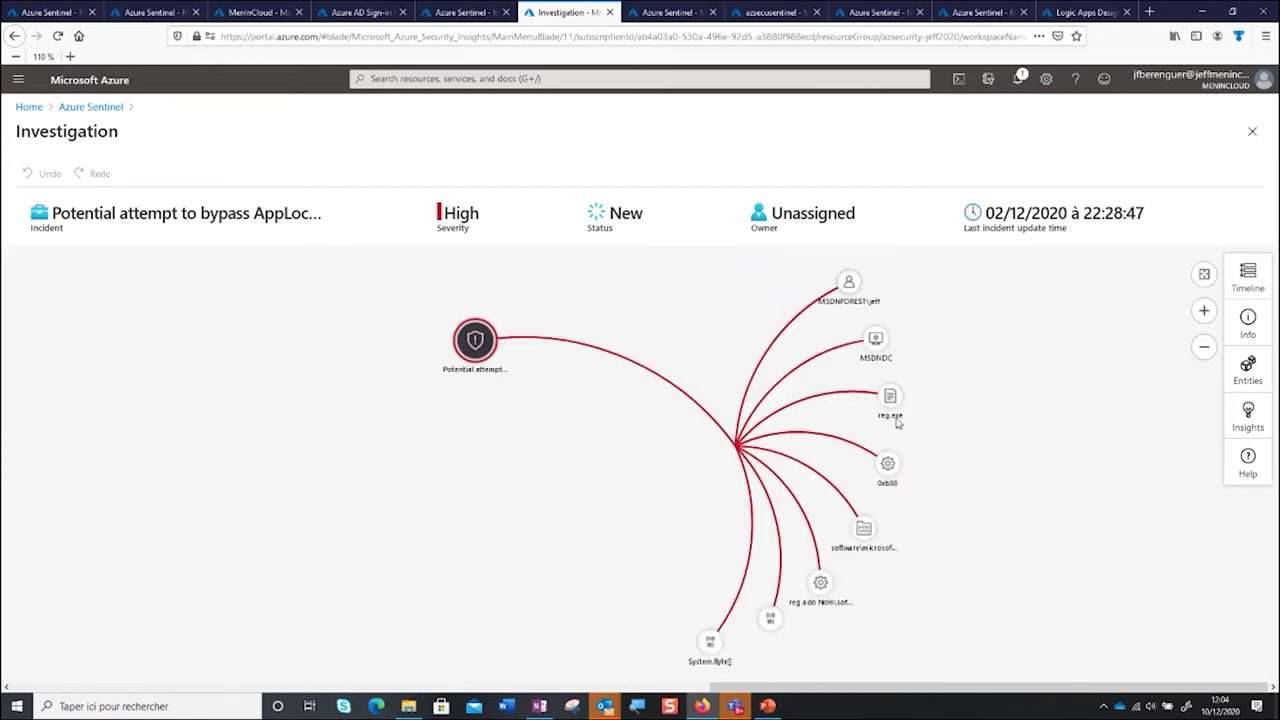
# - Expand the related alerts of the user account entity in the investigation graph and bring them into view
pyautogui.click(849, 287)
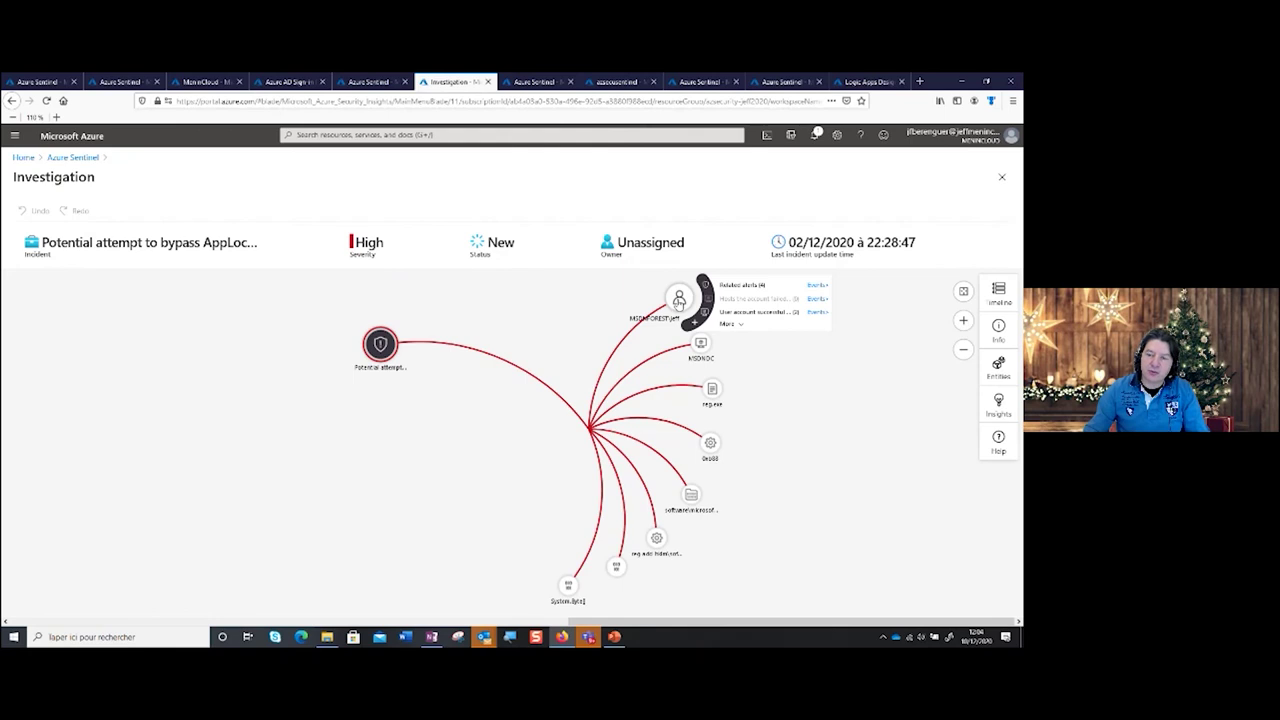
pyautogui.click(736, 289)
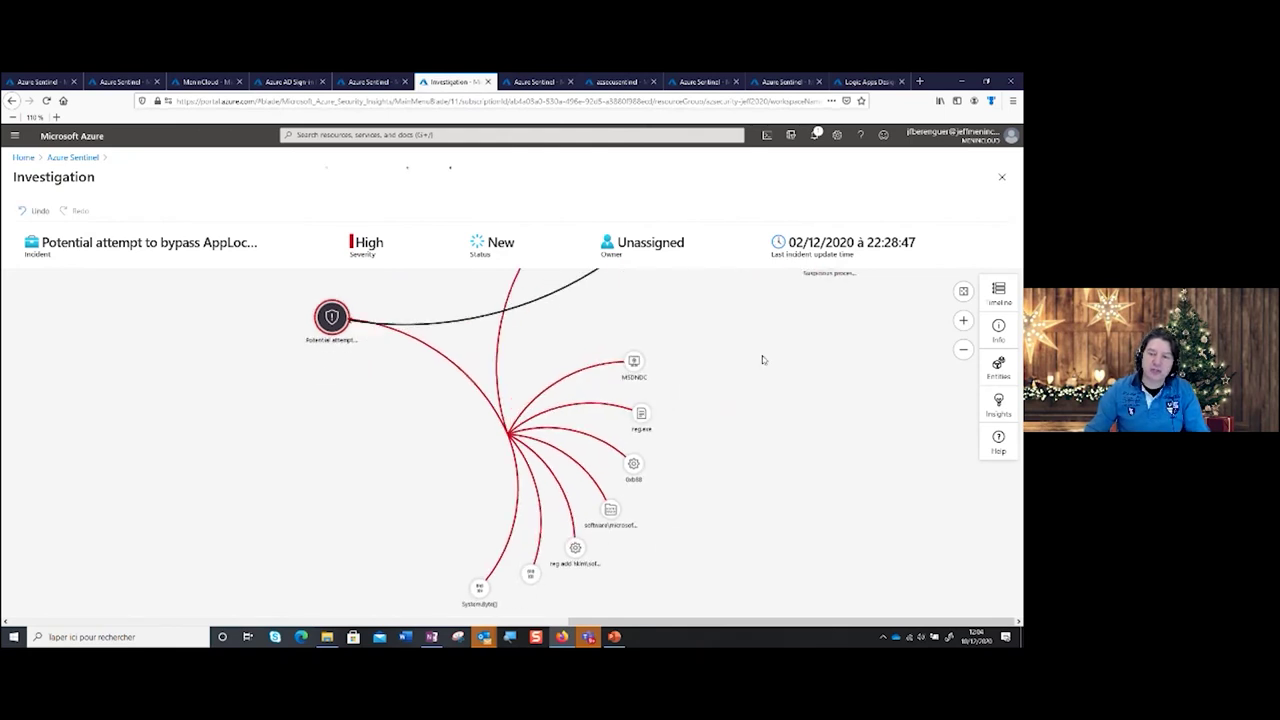
pyautogui.click(963, 352)
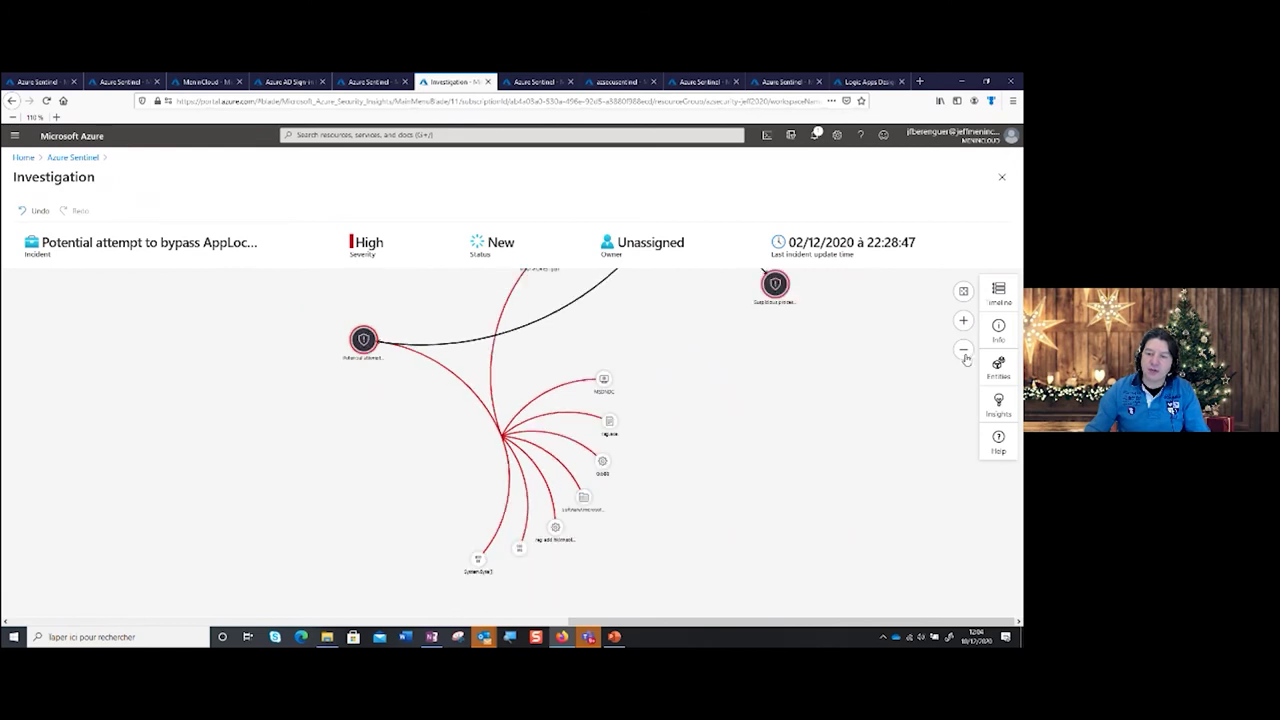
pyautogui.moveTo(594, 331); pyautogui.dragTo(603, 433)
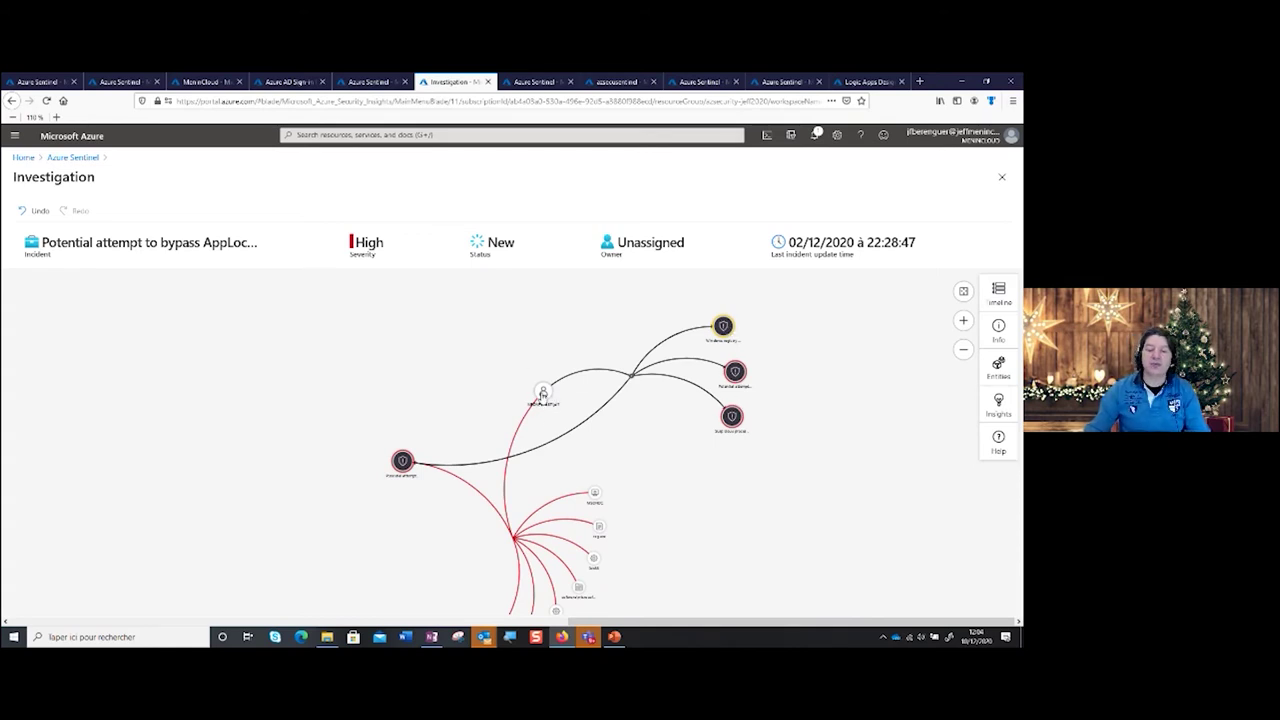
pyautogui.moveTo(545, 394)
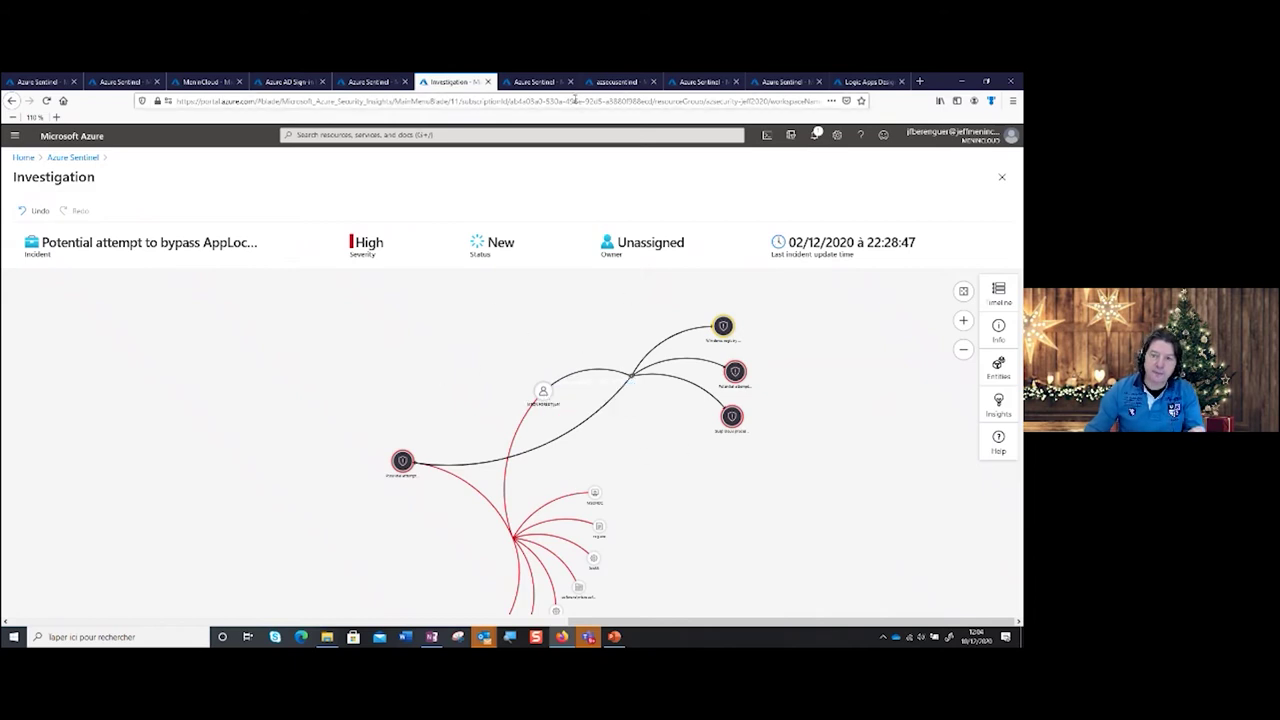
# - Browse the hunting queries of the Sentinel workspace
pyautogui.click(536, 84)
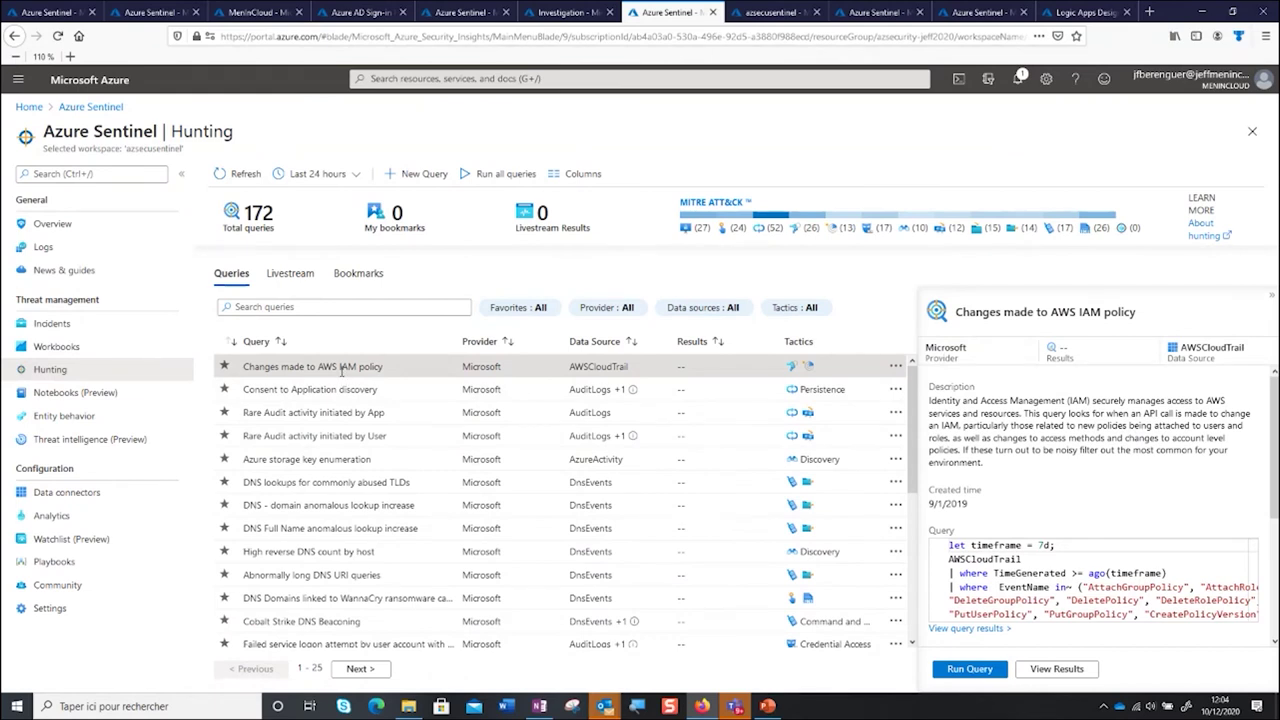
pyautogui.scroll(-3, 355, 420)
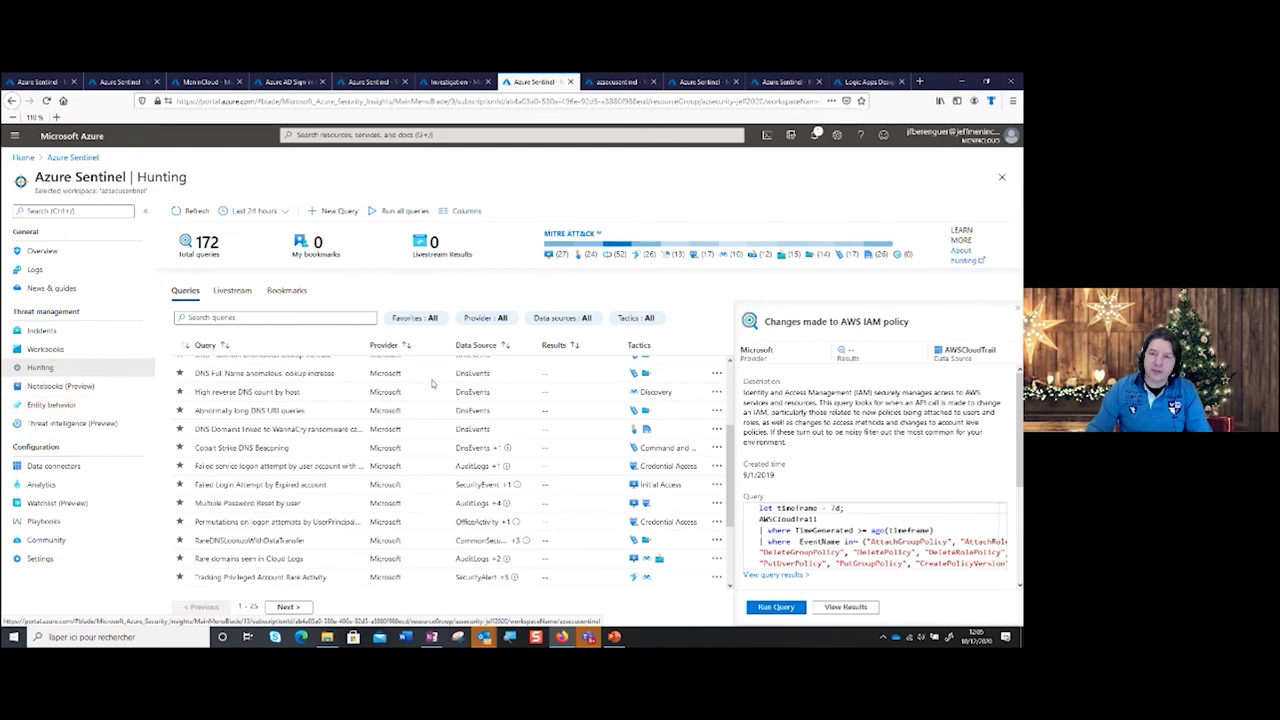
# - Open the entity behavior details of the account with the most alerts
pyautogui.click(614, 86)
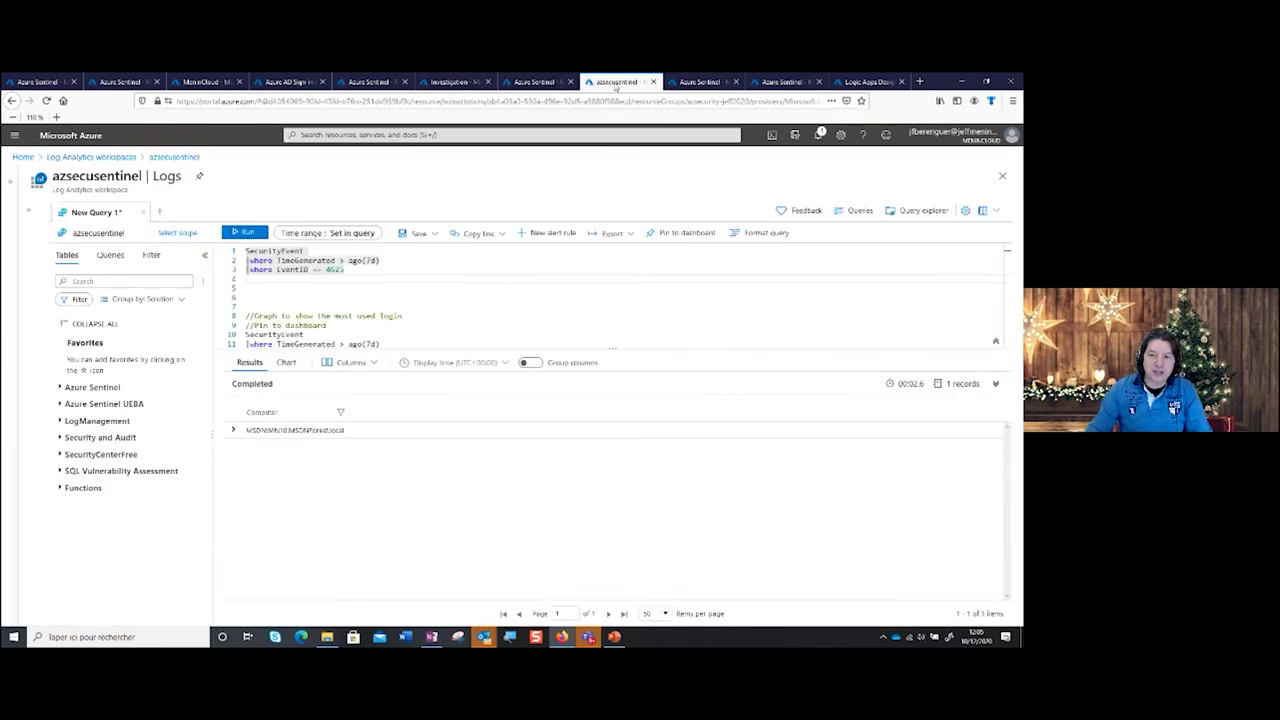
pyautogui.click(687, 86)
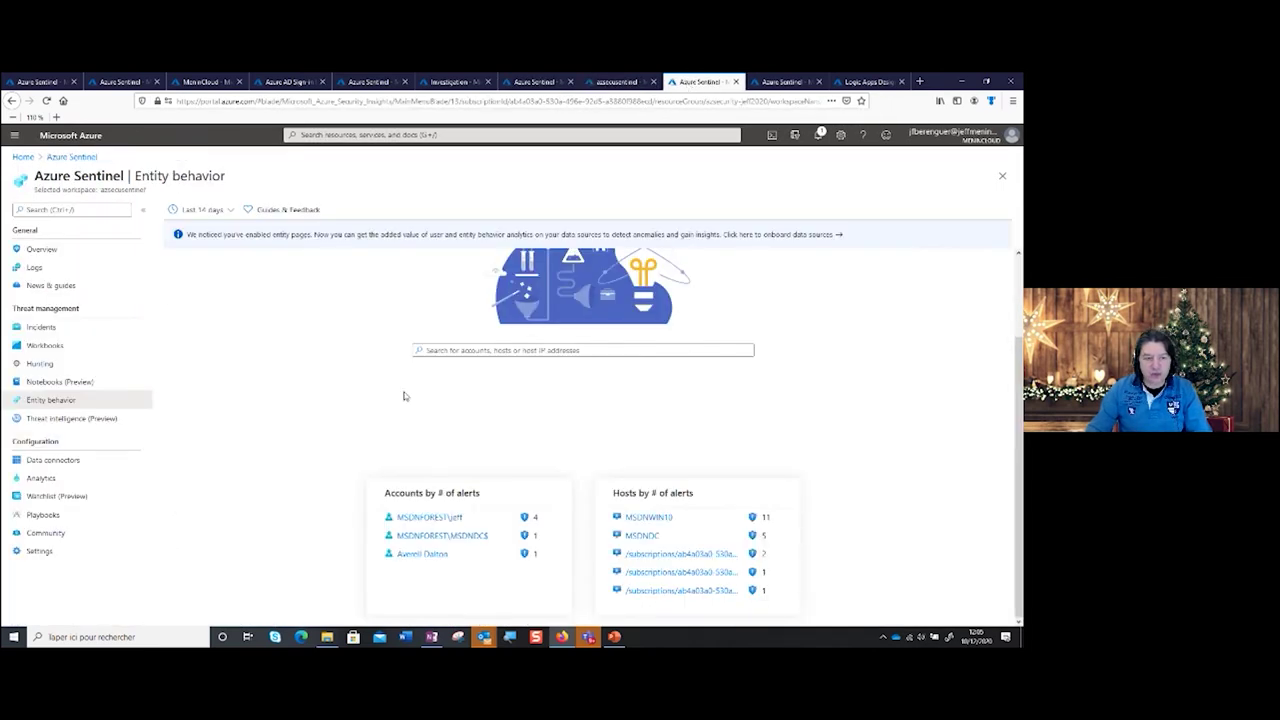
pyautogui.click(434, 518)
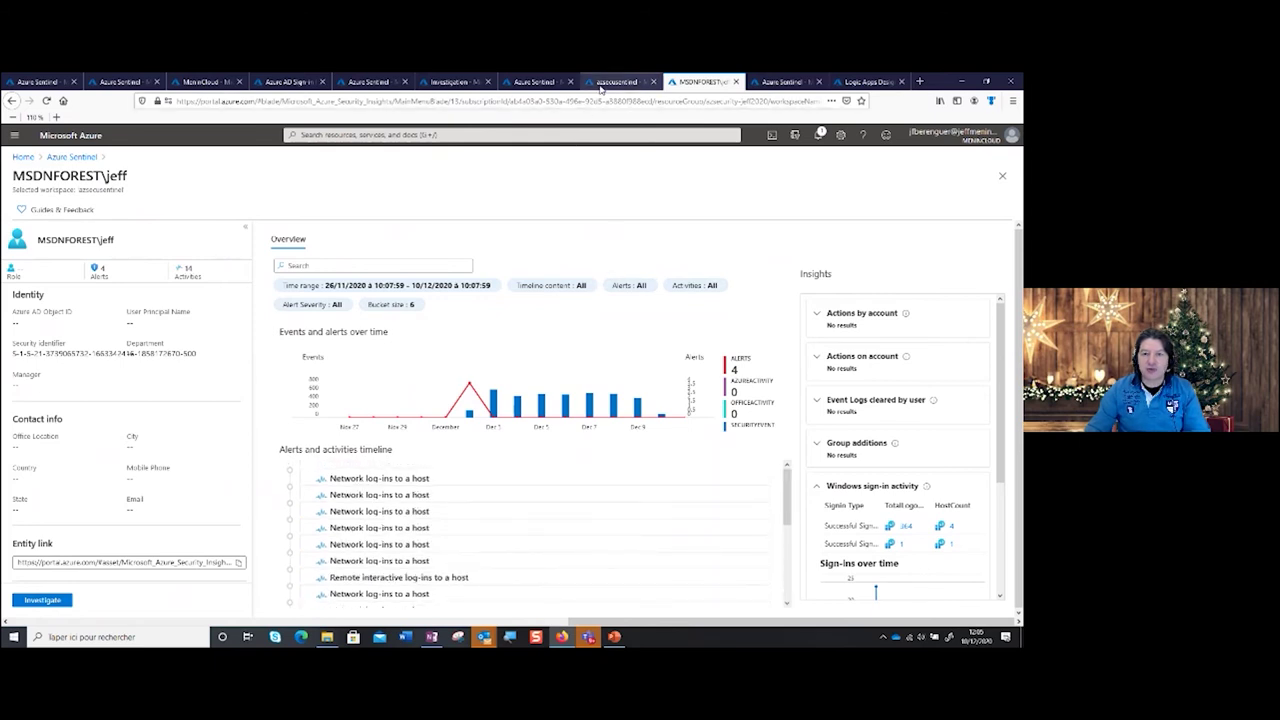
# - Inspect the Azure Sentinel UEBA and LogManagement table groups in the azsecusentinel logs, and collapse them again
pyautogui.click(610, 82)
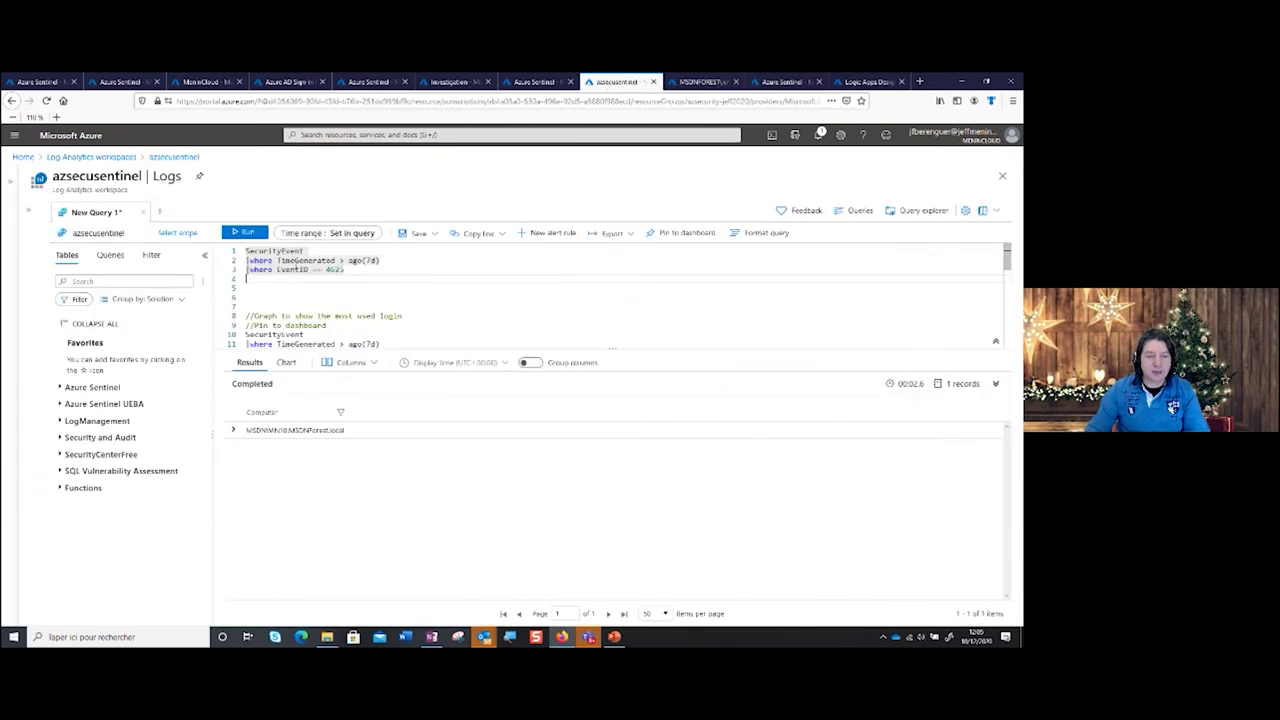
pyautogui.click(60, 404)
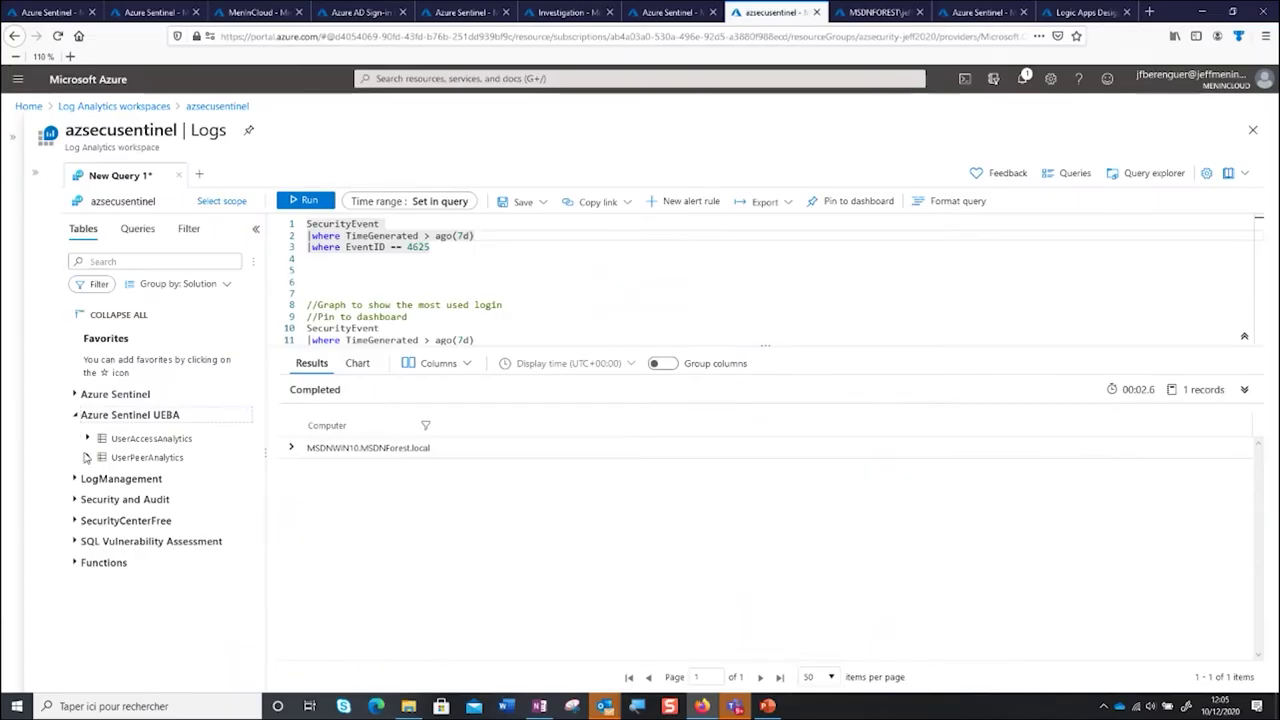
pyautogui.click(74, 478)
pyautogui.click(75, 416)
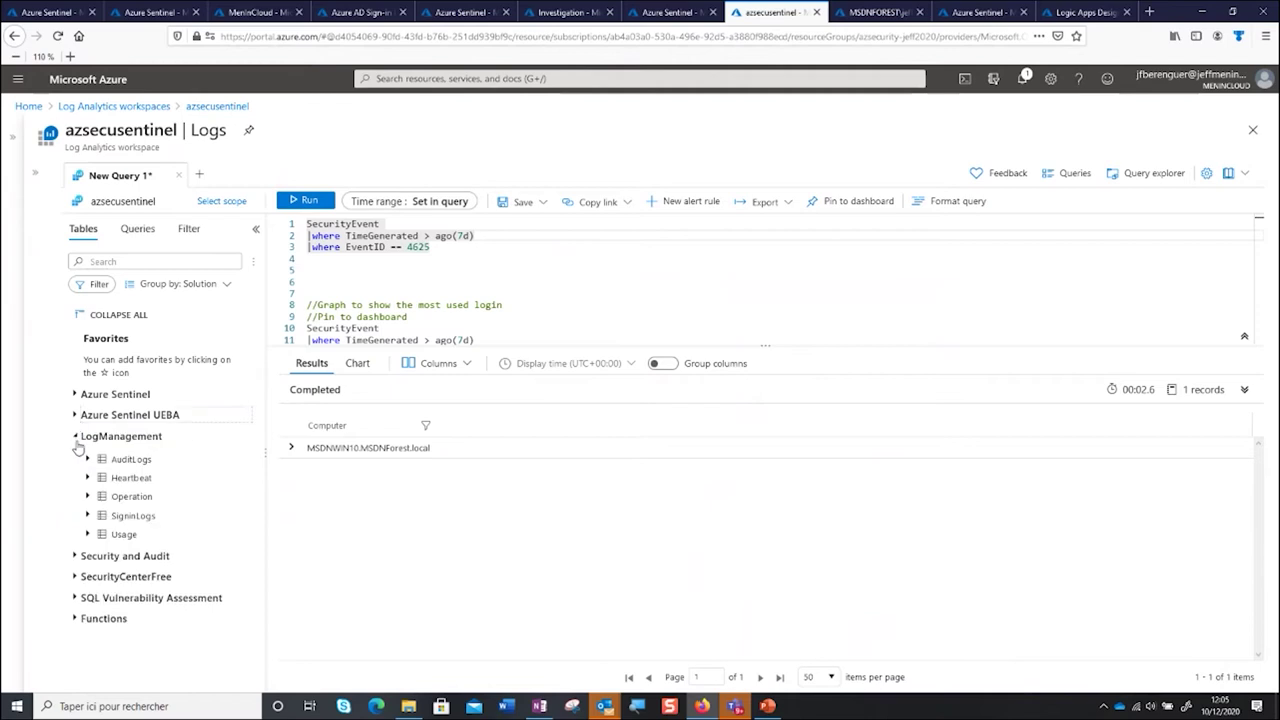
pyautogui.click(75, 437)
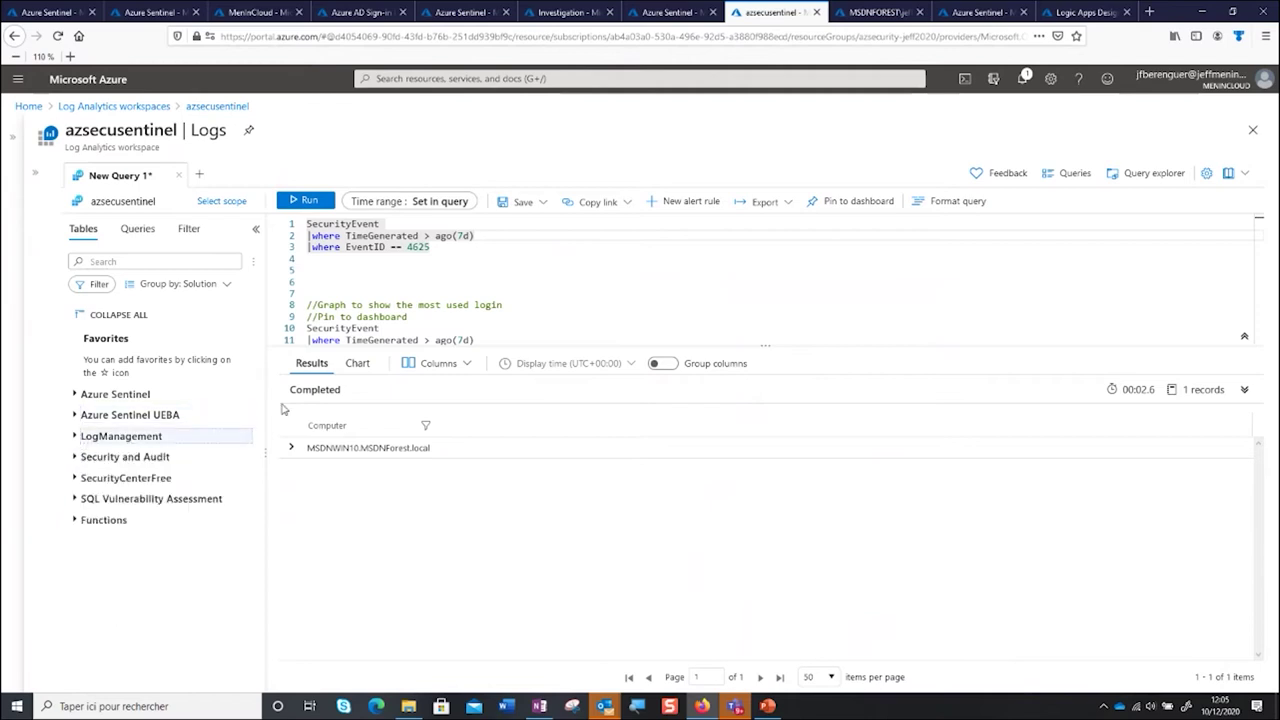
# - Select the SecurityEvent query for EventID 4625 over the past 7 days and magnify the screen to examine it
pyautogui.click(377, 283)
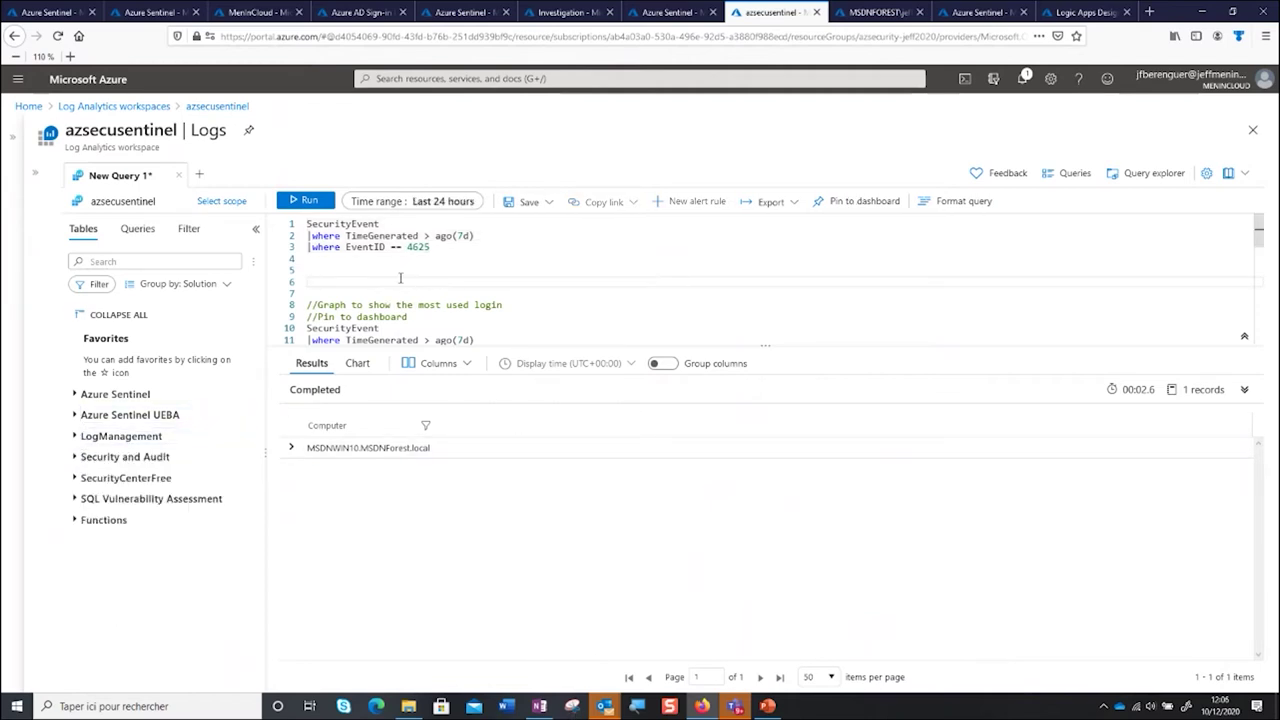
pyautogui.moveTo(306, 224); pyautogui.dragTo(432, 247)
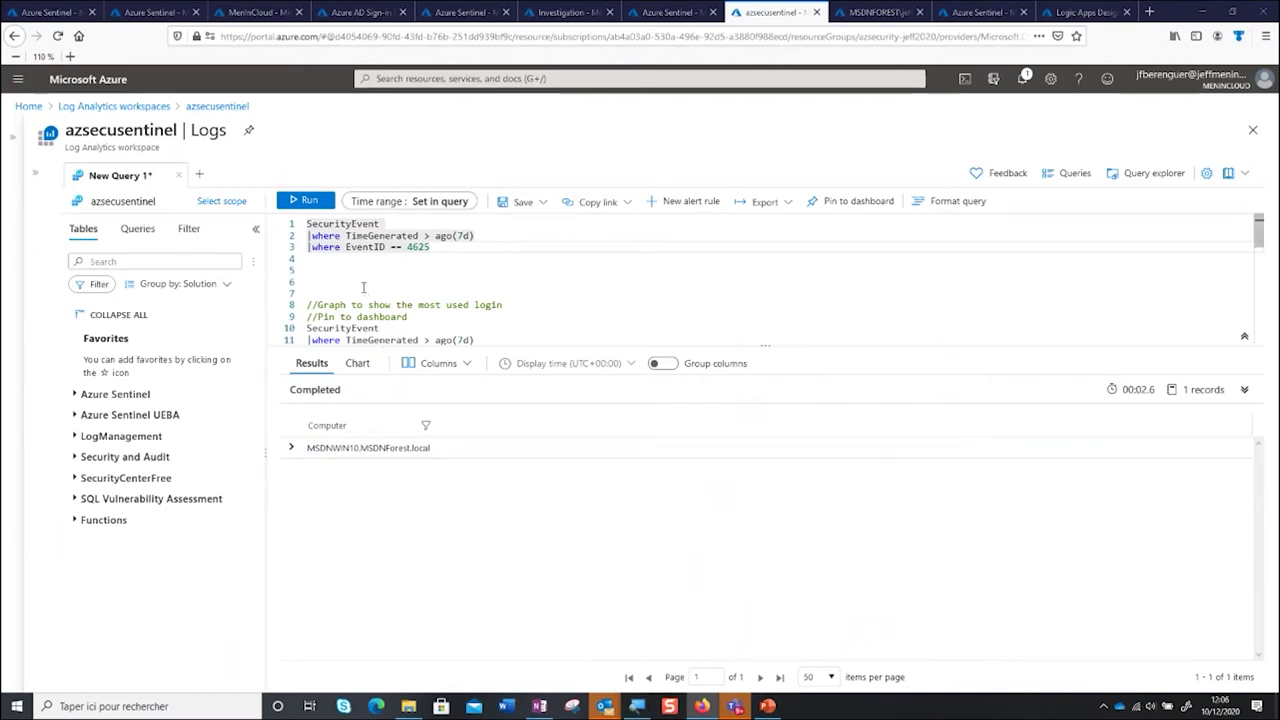
pyautogui.press('super+plus')
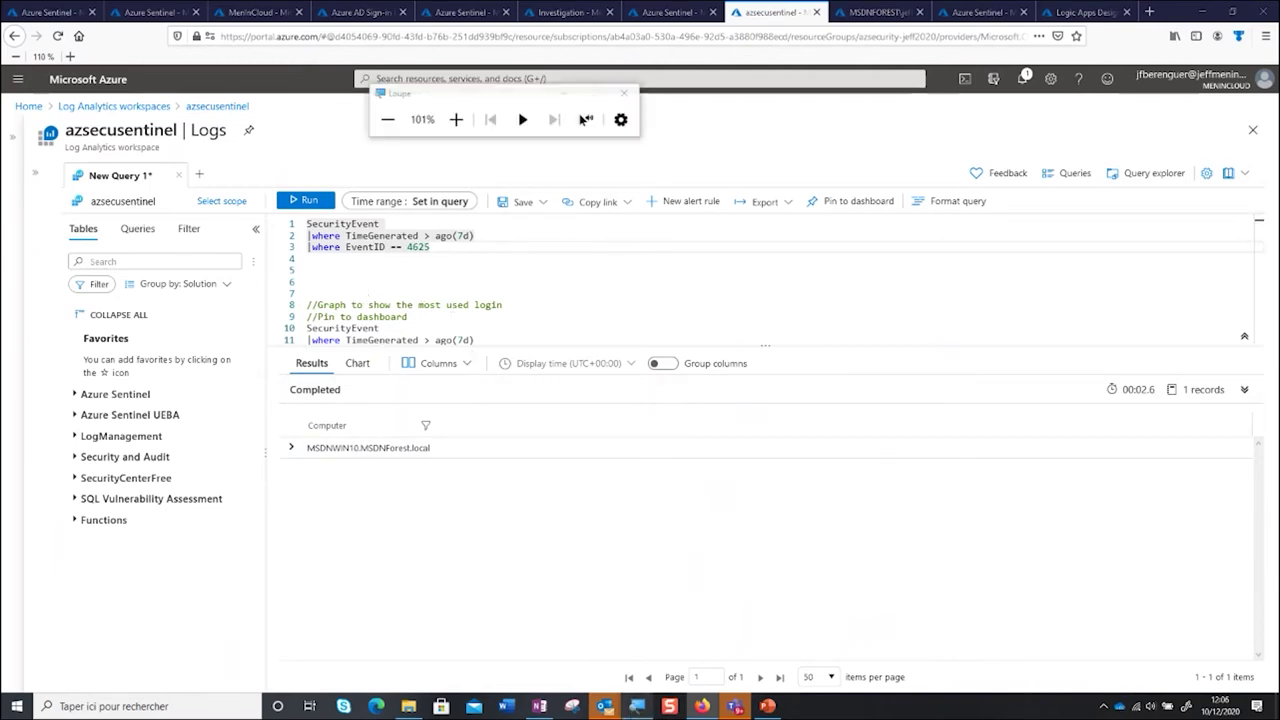
pyautogui.press('super+plus')
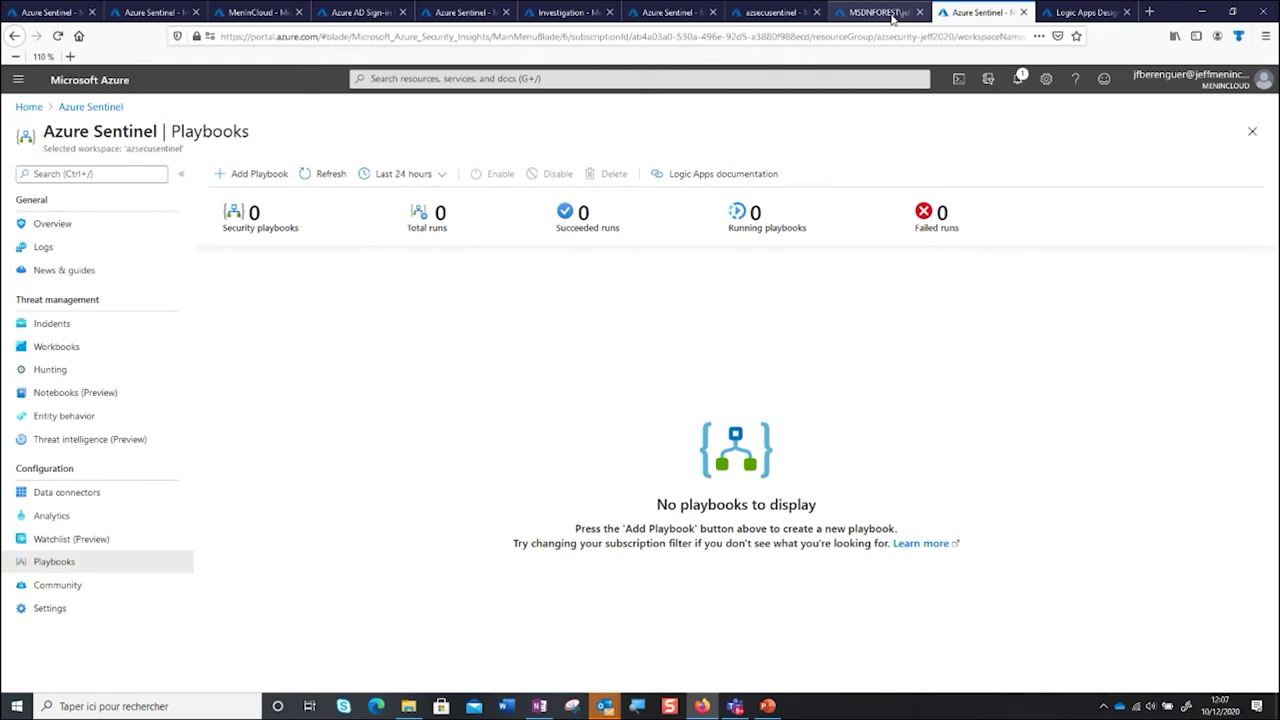
# - Return to the Sentinel Playbooks page and examine the Sentinel2Teams workflow in Logic Apps Designer
pyautogui.click(893, 17)
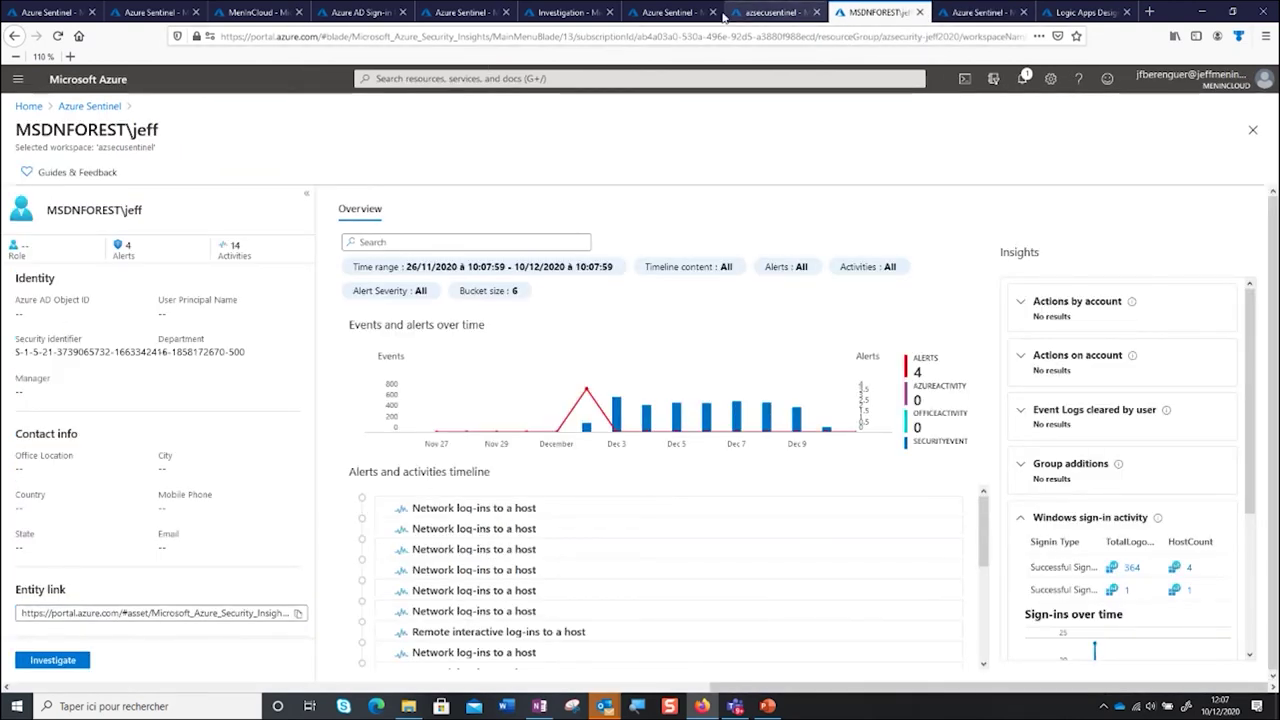
pyautogui.click(690, 15)
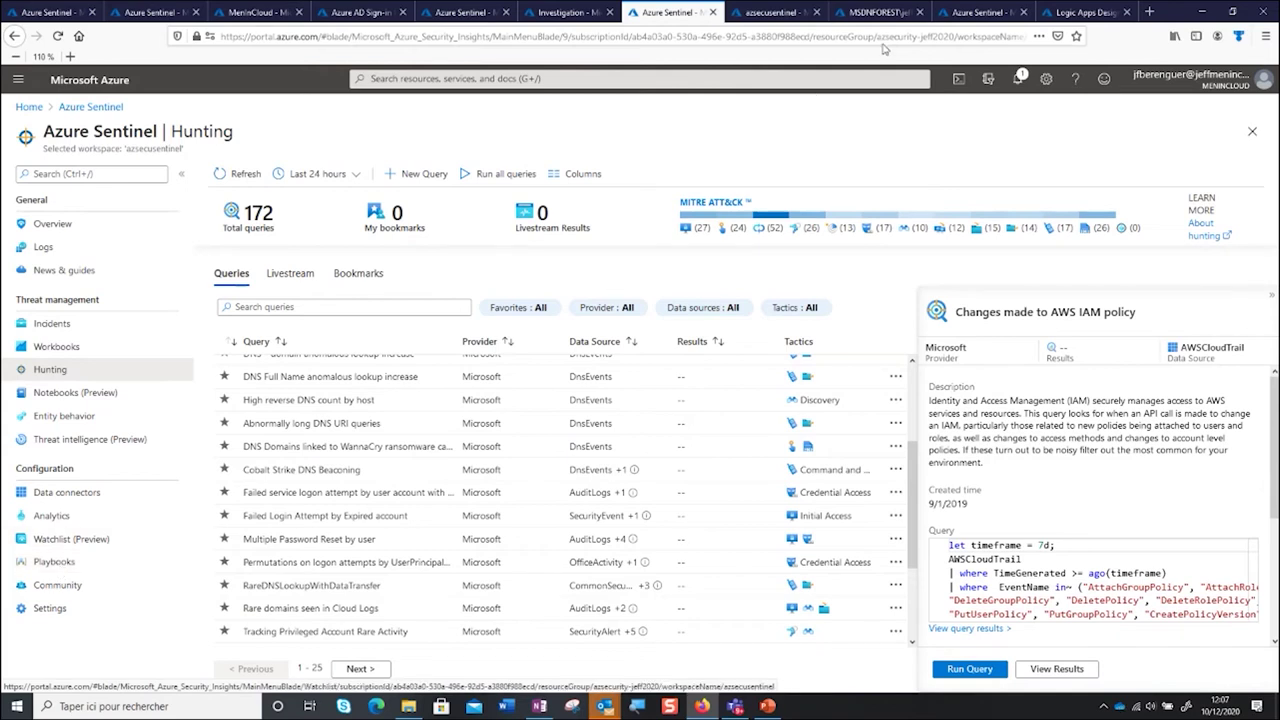
pyautogui.click(966, 16)
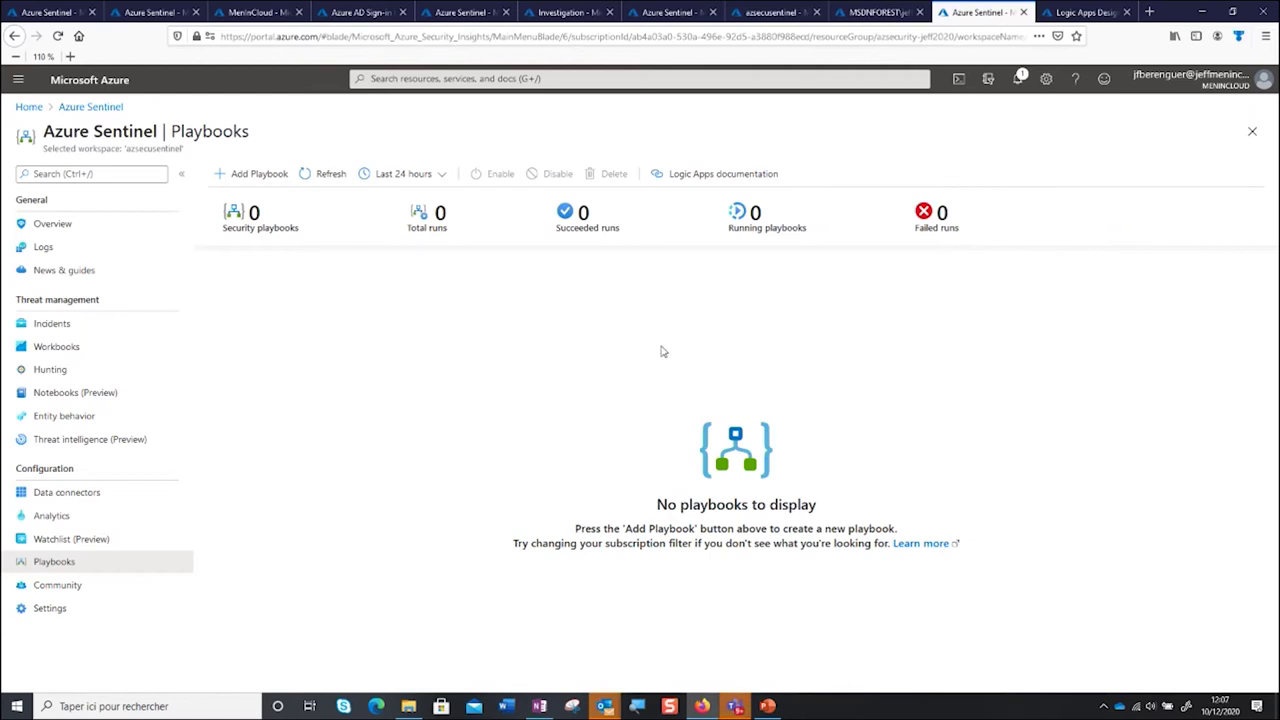
pyautogui.click(1083, 14)
pyautogui.moveTo(643, 262)
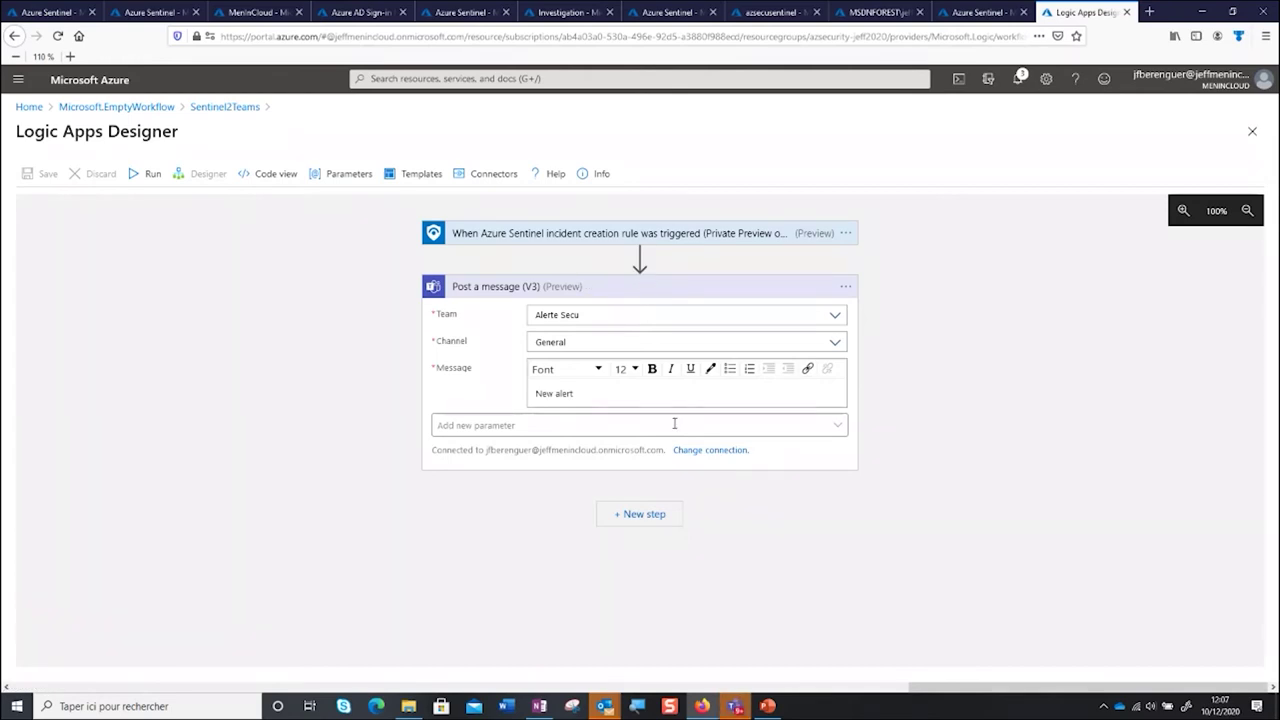
pyautogui.moveTo(768, 707)
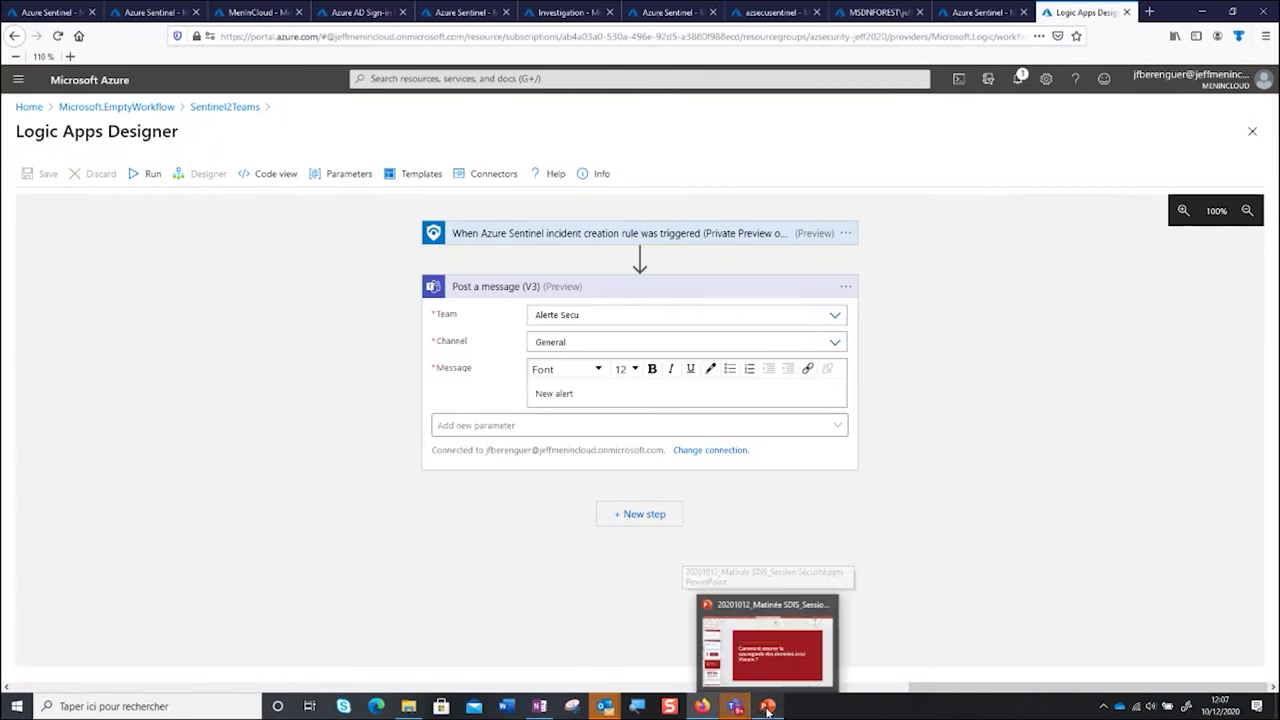
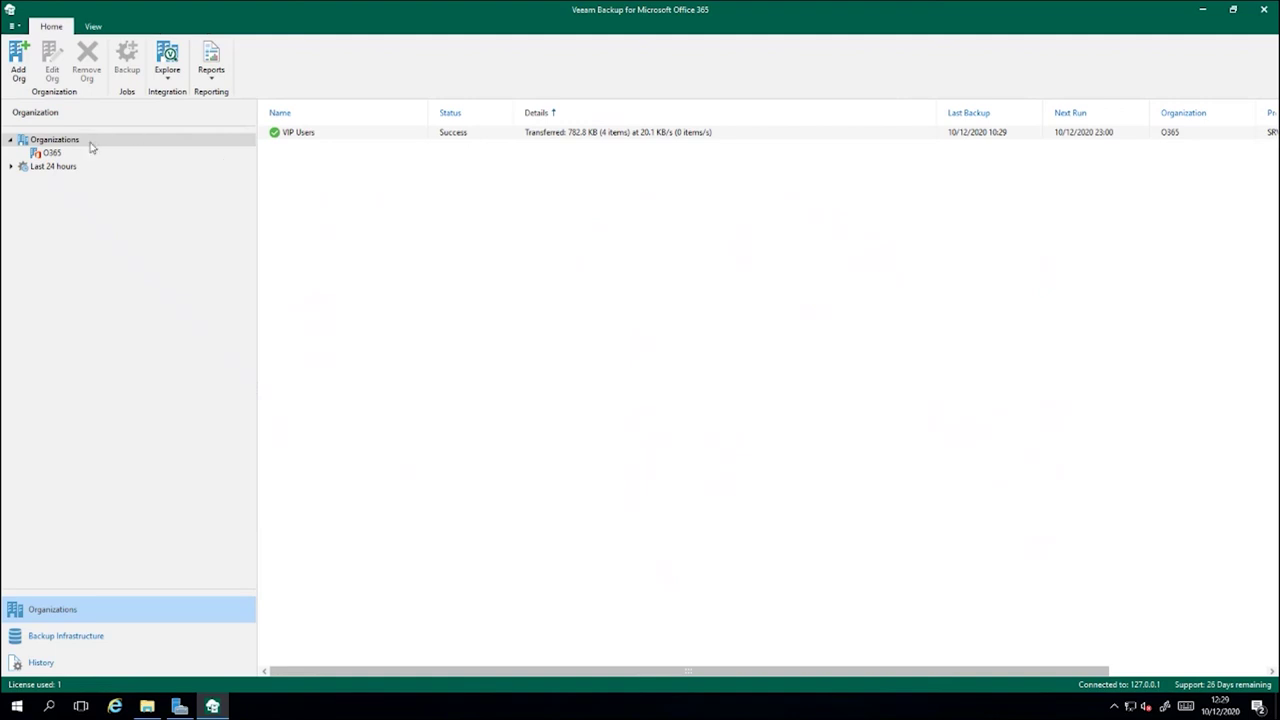
# - In Veeam Backup for Microsoft Office 365, explore the latest Teams backup state of the O365 organization
pyautogui.click(74, 156)
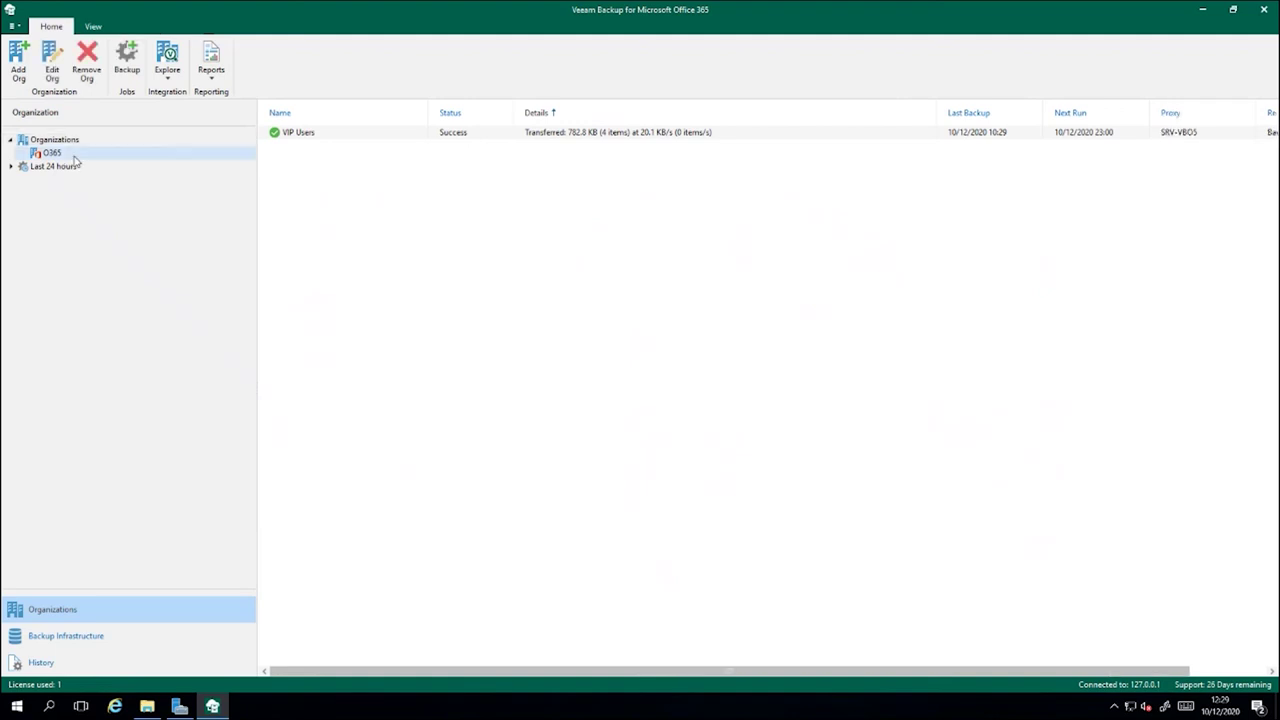
pyautogui.click(167, 62)
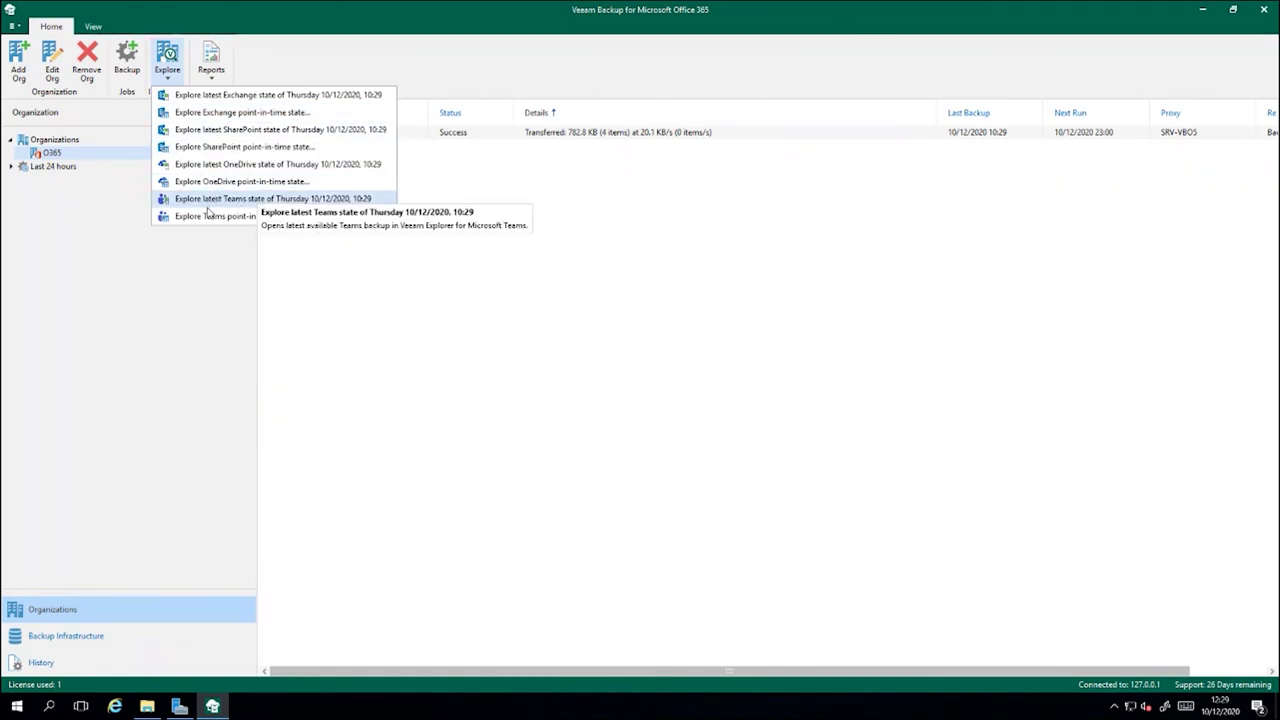
pyautogui.click(231, 199)
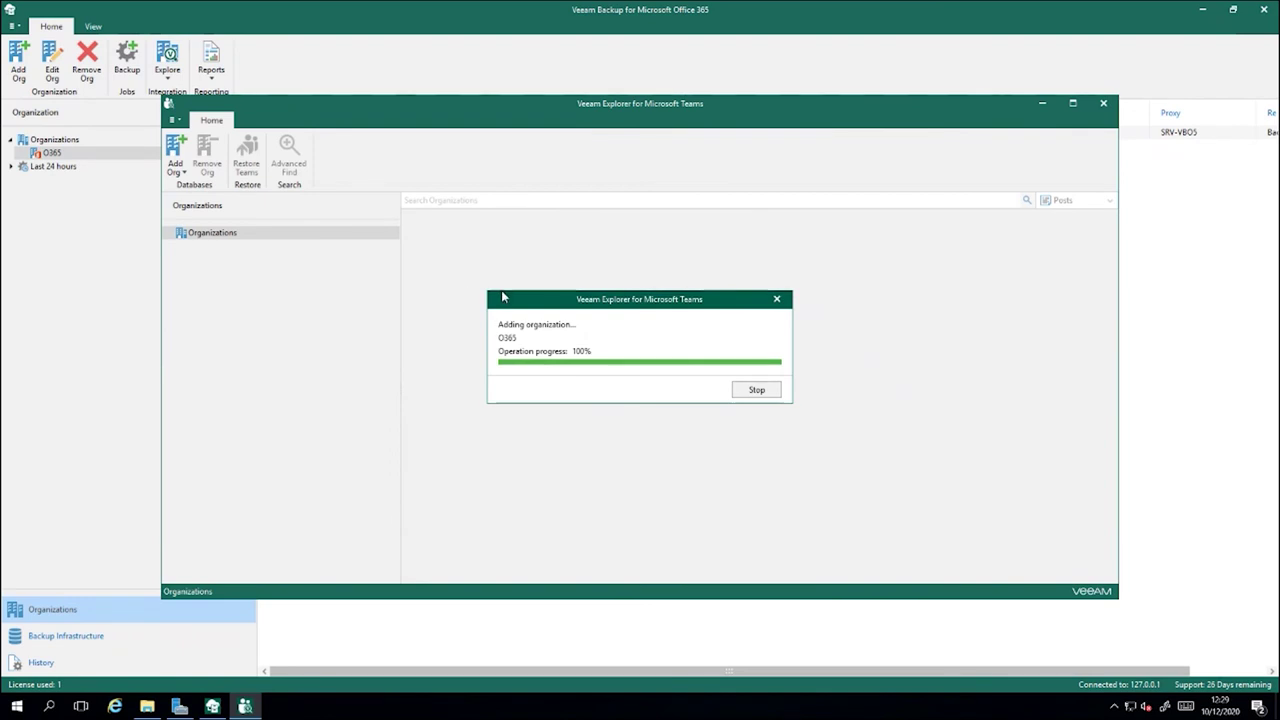
# - Maximize the Teams explorer and browse the CHS - O365 team to the Documentation O365 folder in the Documentation channel's files
pyautogui.click(1073, 104)
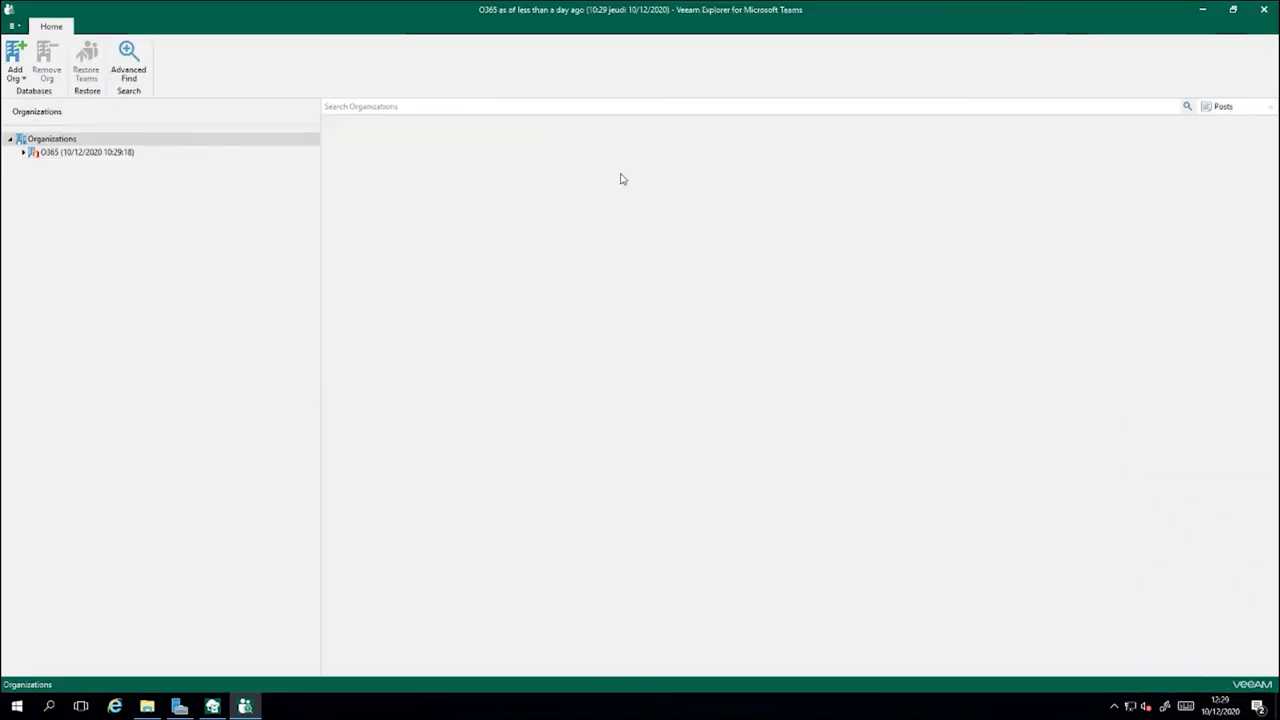
pyautogui.click(23, 152)
pyautogui.doubleClick(62, 166)
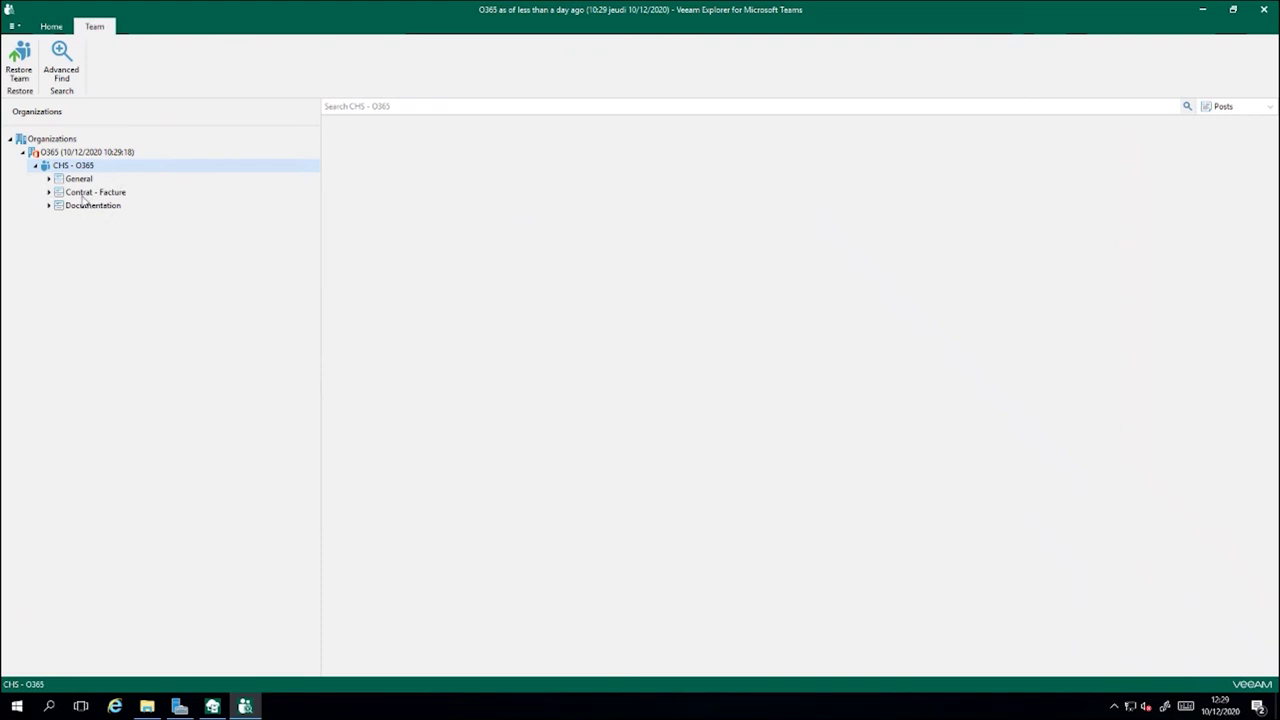
pyautogui.click(97, 207)
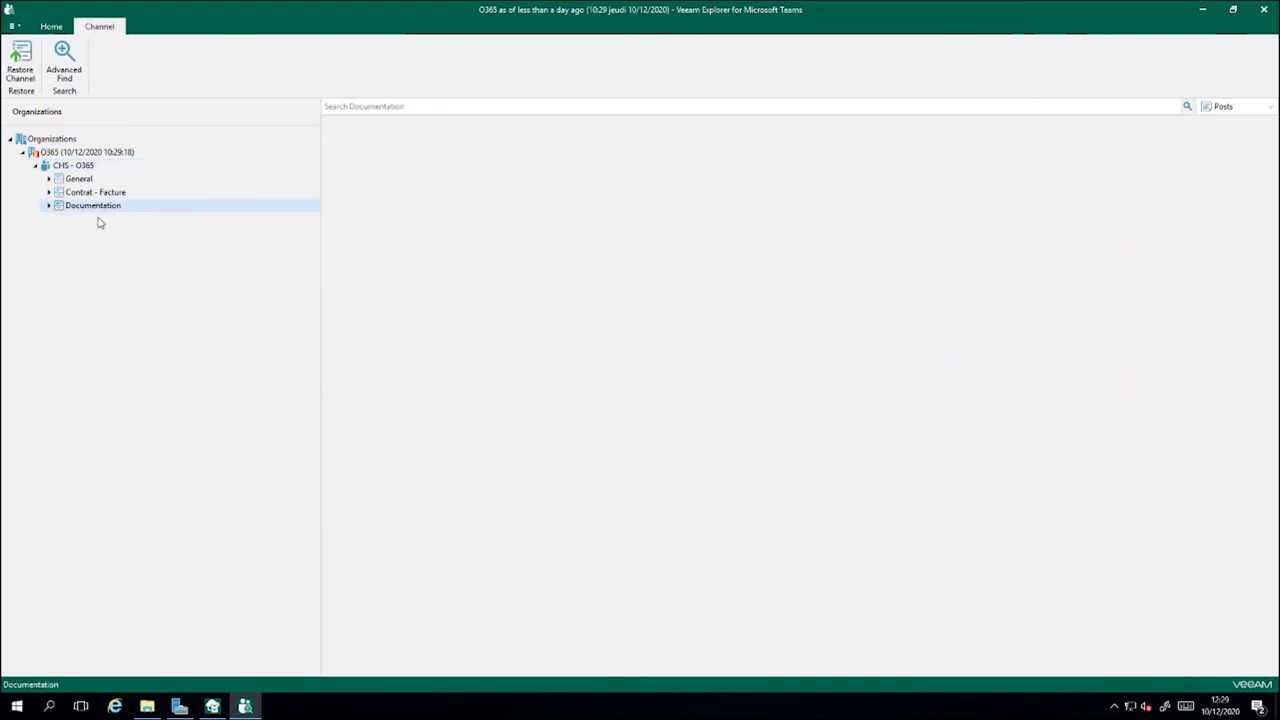
pyautogui.click(47, 206)
pyautogui.click(86, 234)
pyautogui.doubleClick(389, 152)
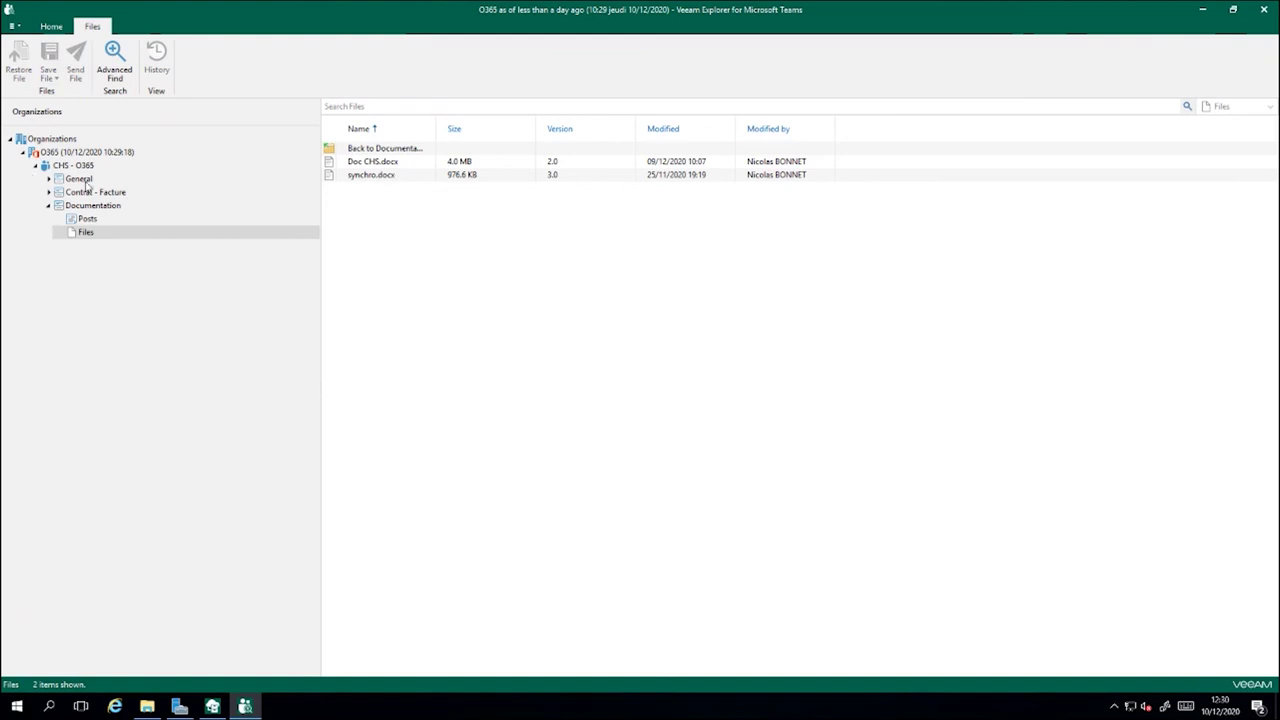
# - Open the backed-up post in the General channel to read it, and close the message
pyautogui.doubleClick(75, 180)
pyautogui.click(88, 192)
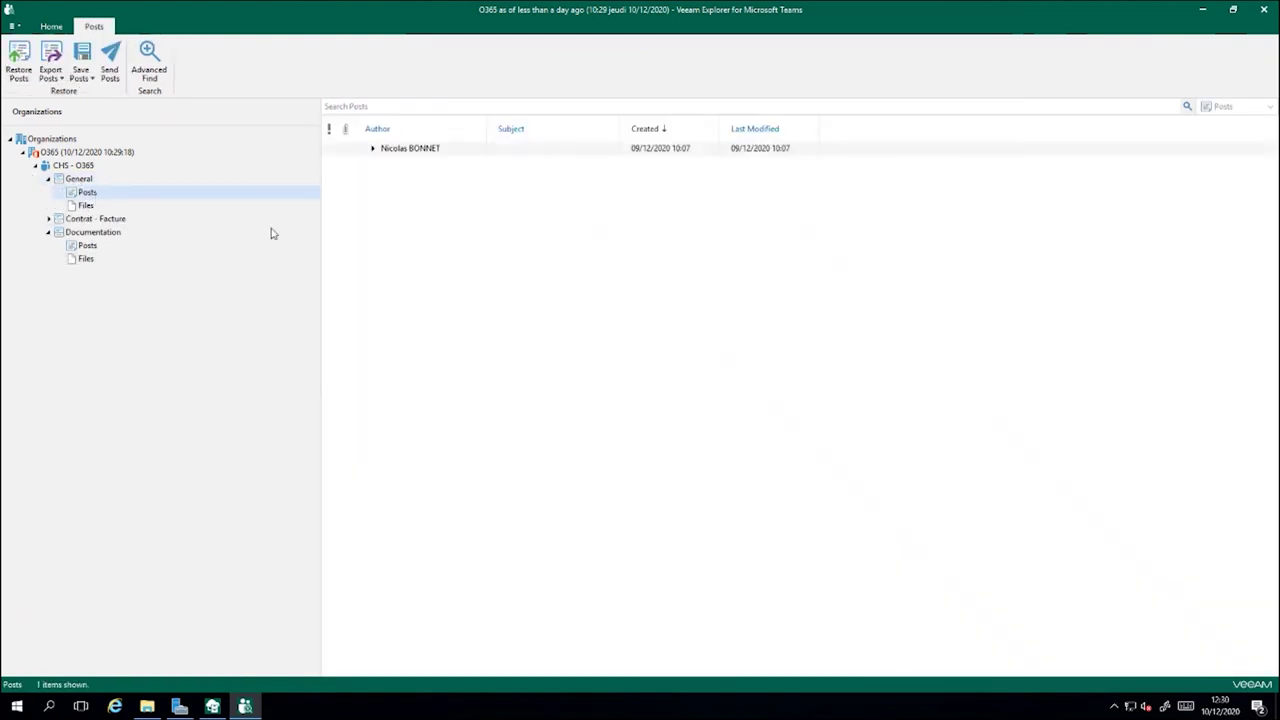
pyautogui.doubleClick(405, 150)
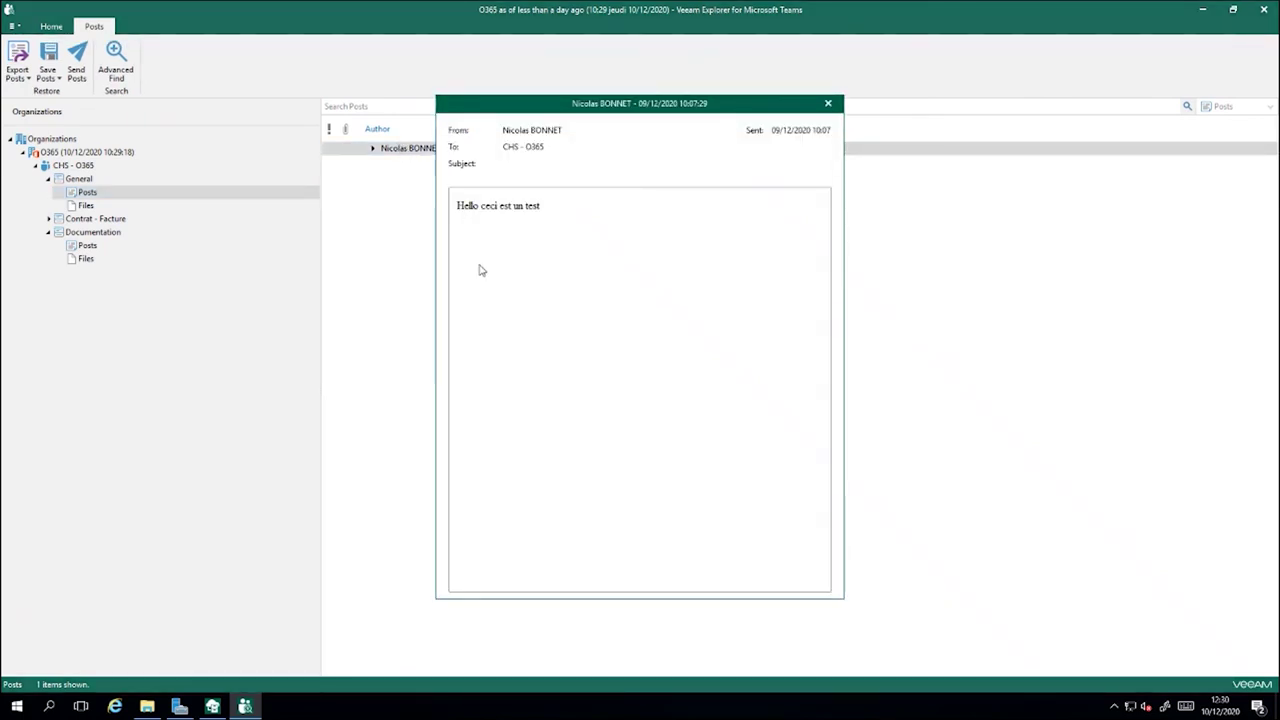
pyautogui.click(828, 104)
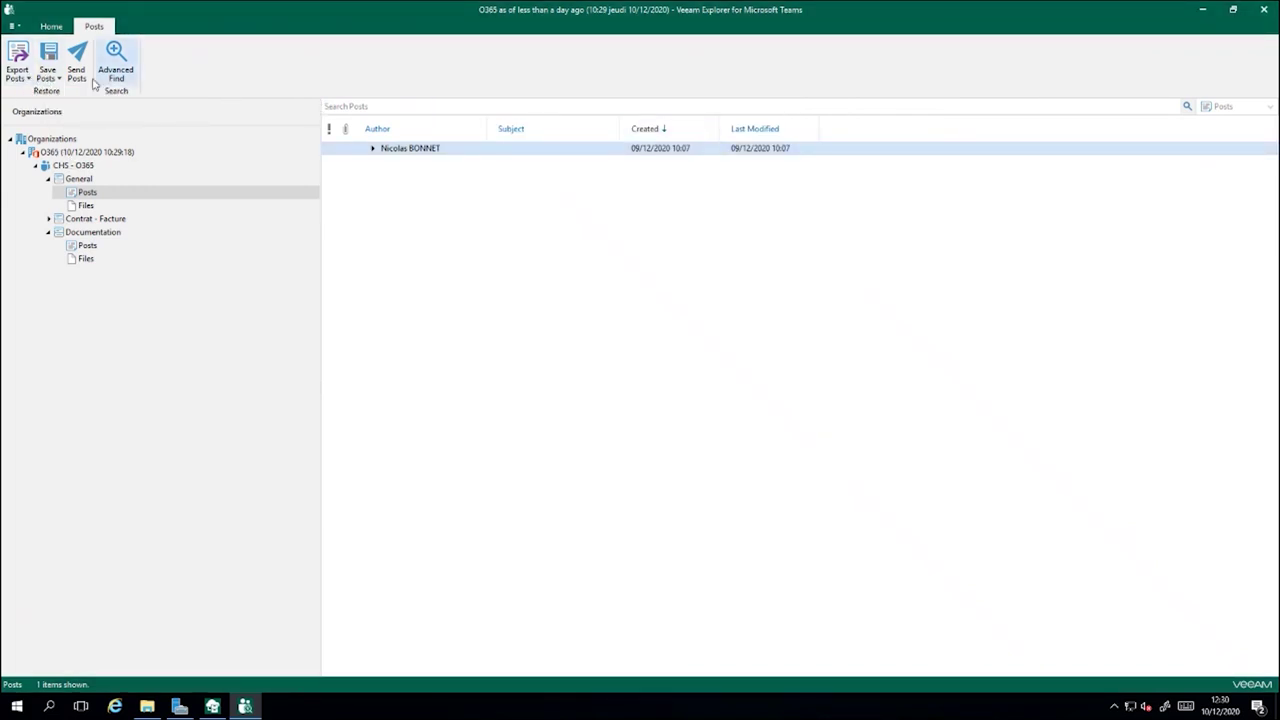
# - Select Doc CHS.docx in the Documentation channel's Documentation O365 folder and show its save options
pyautogui.click(86, 259)
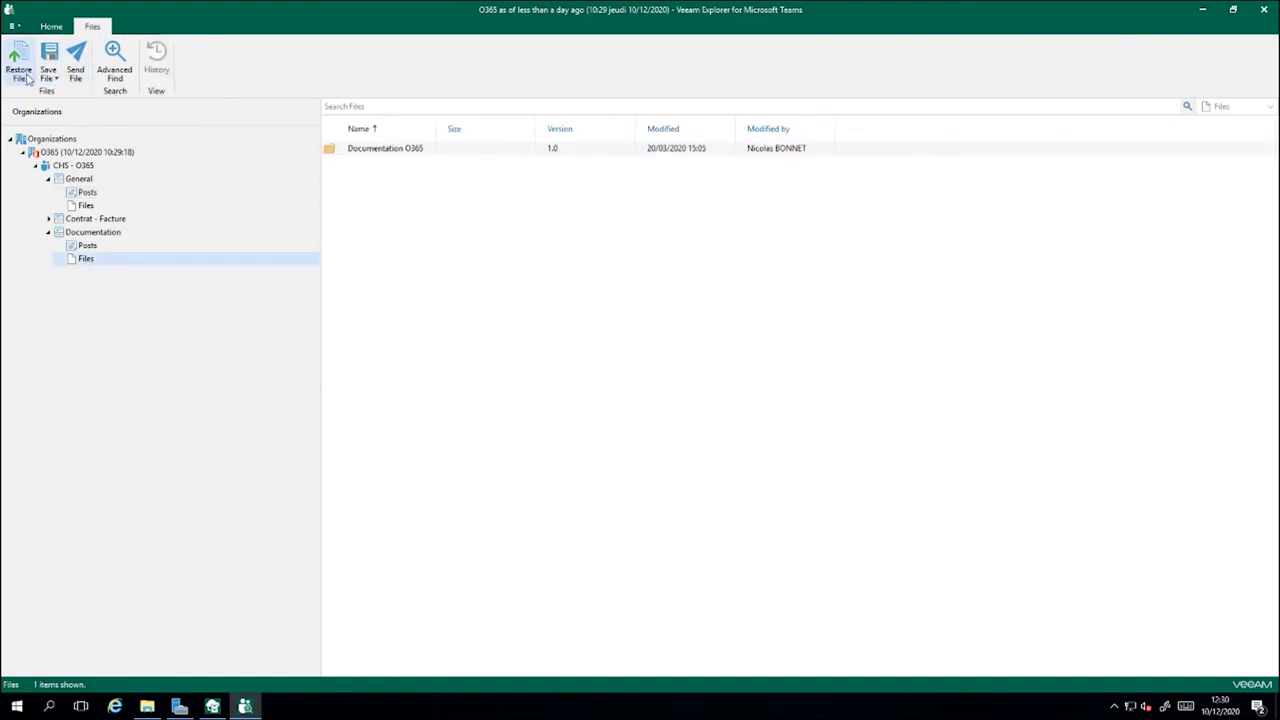
pyautogui.click(368, 151)
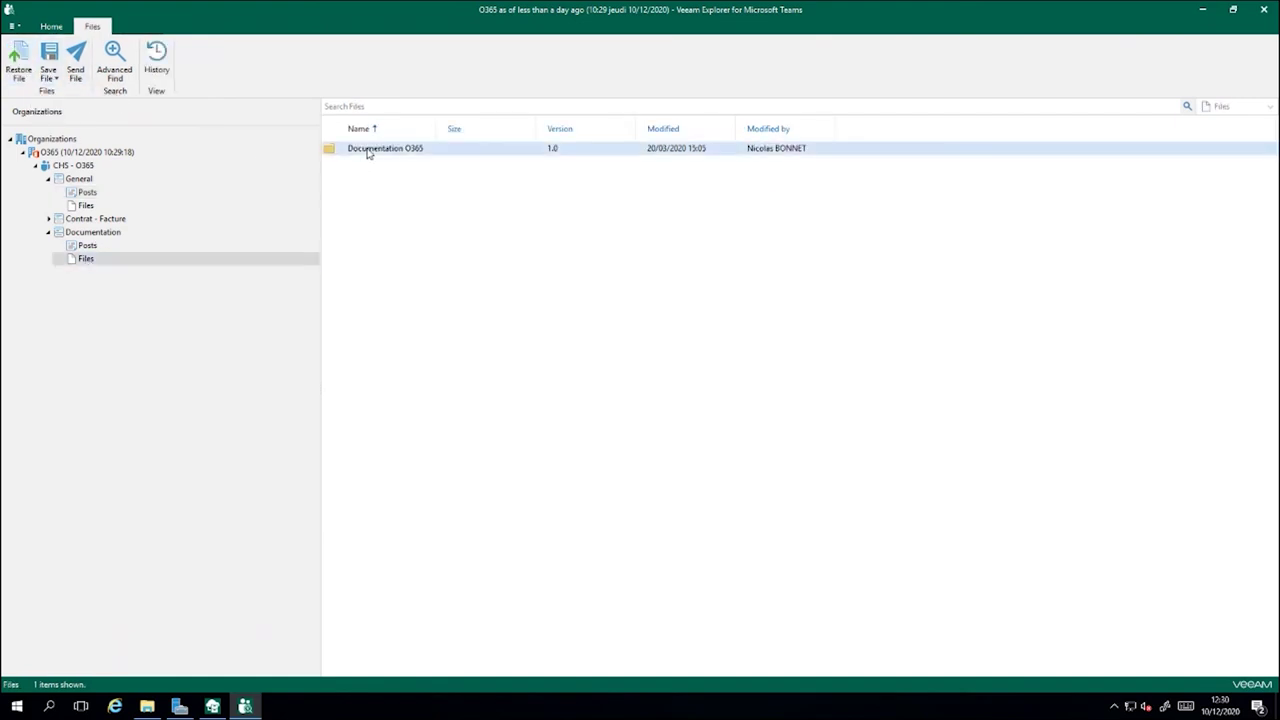
pyautogui.doubleClick(368, 151)
pyautogui.click(365, 163)
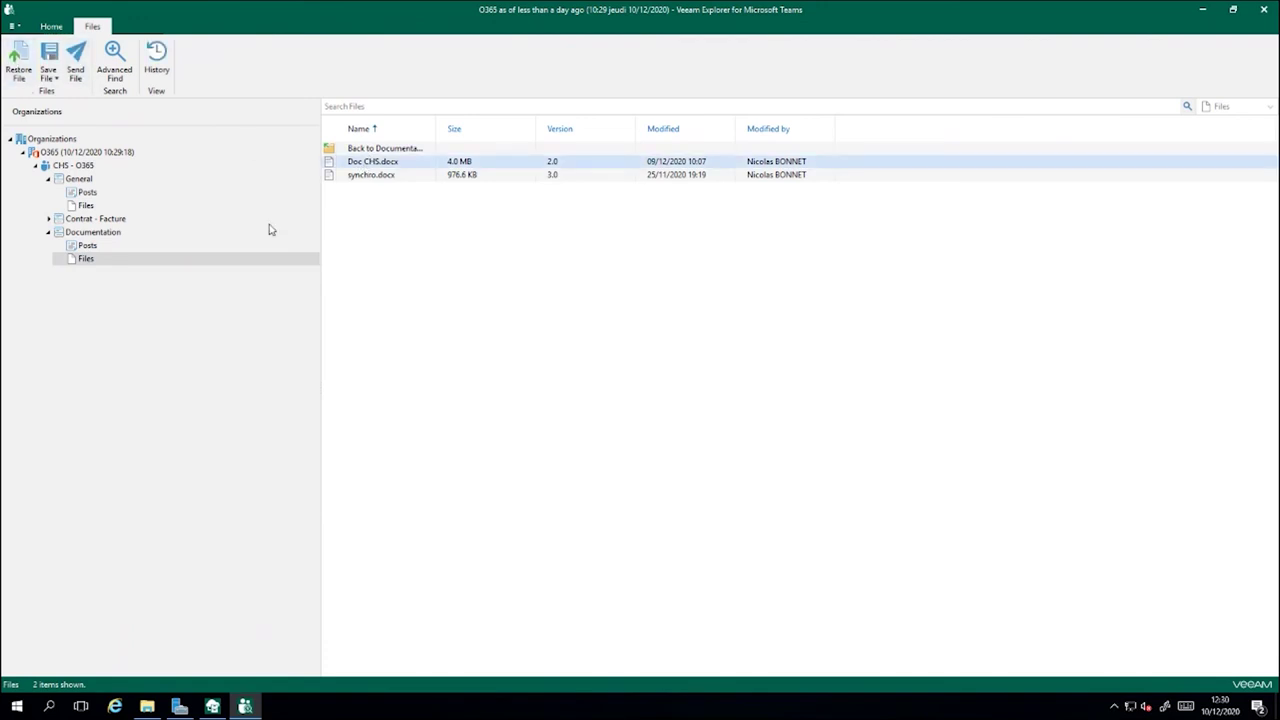
pyautogui.click(48, 70)
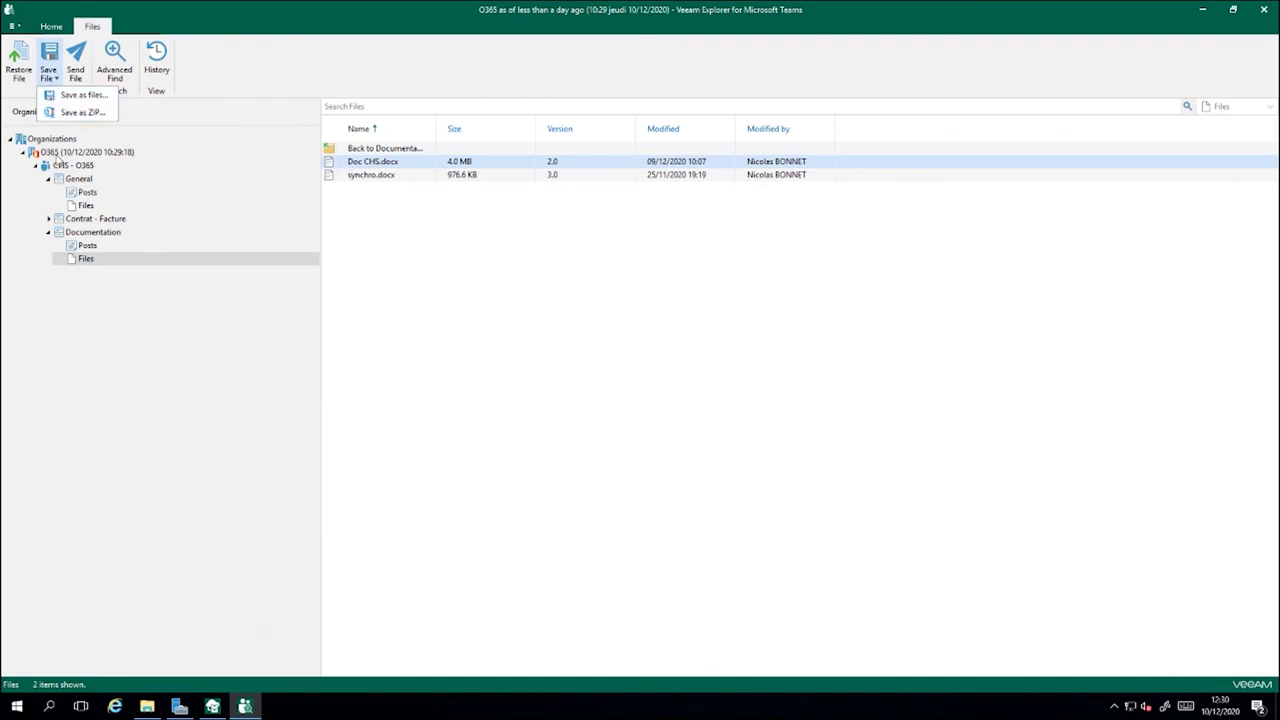
# - Check the restore options for the Documentation channel and the CHS - O365 team, and close the Teams explorer
pyautogui.click(79, 234)
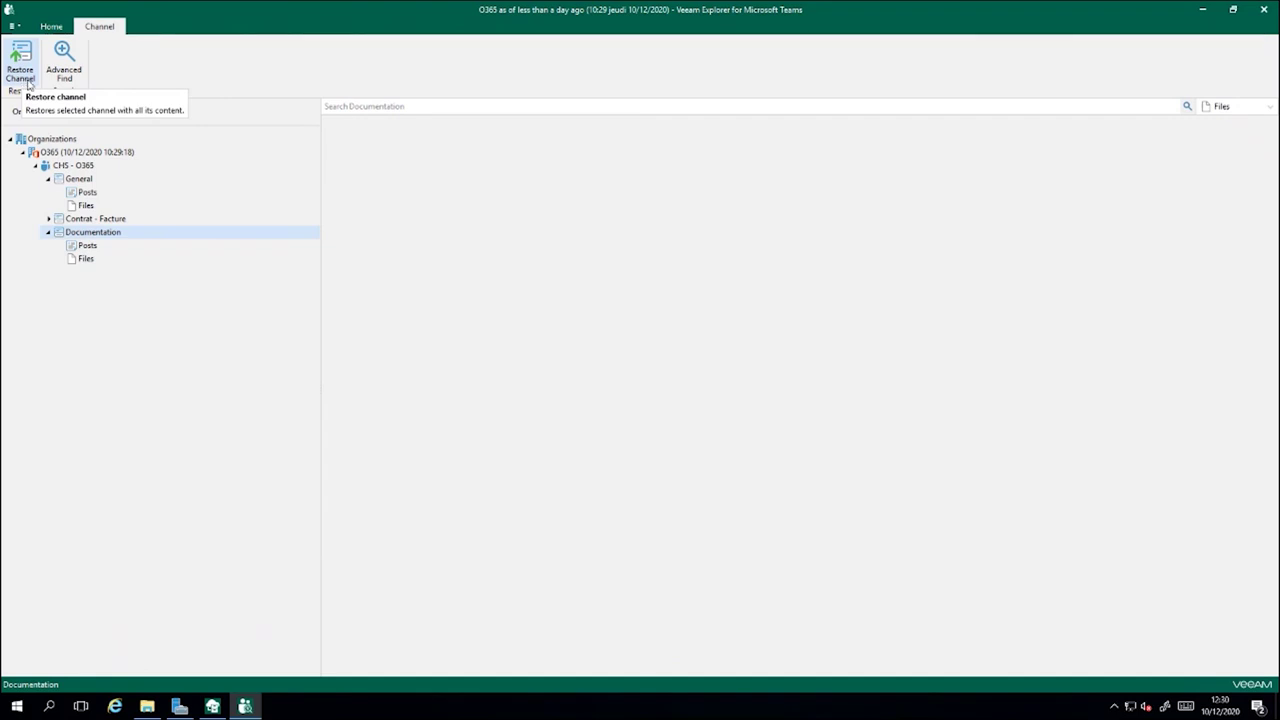
pyautogui.click(80, 166)
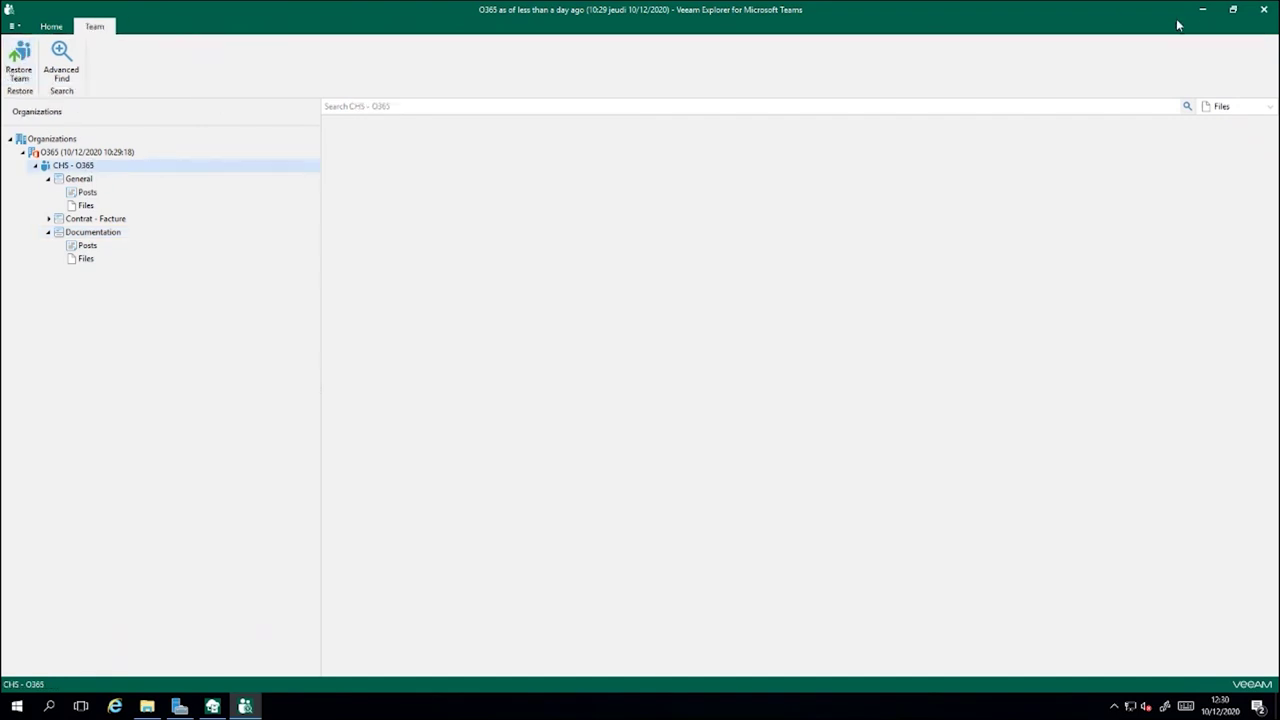
pyautogui.click(1264, 9)
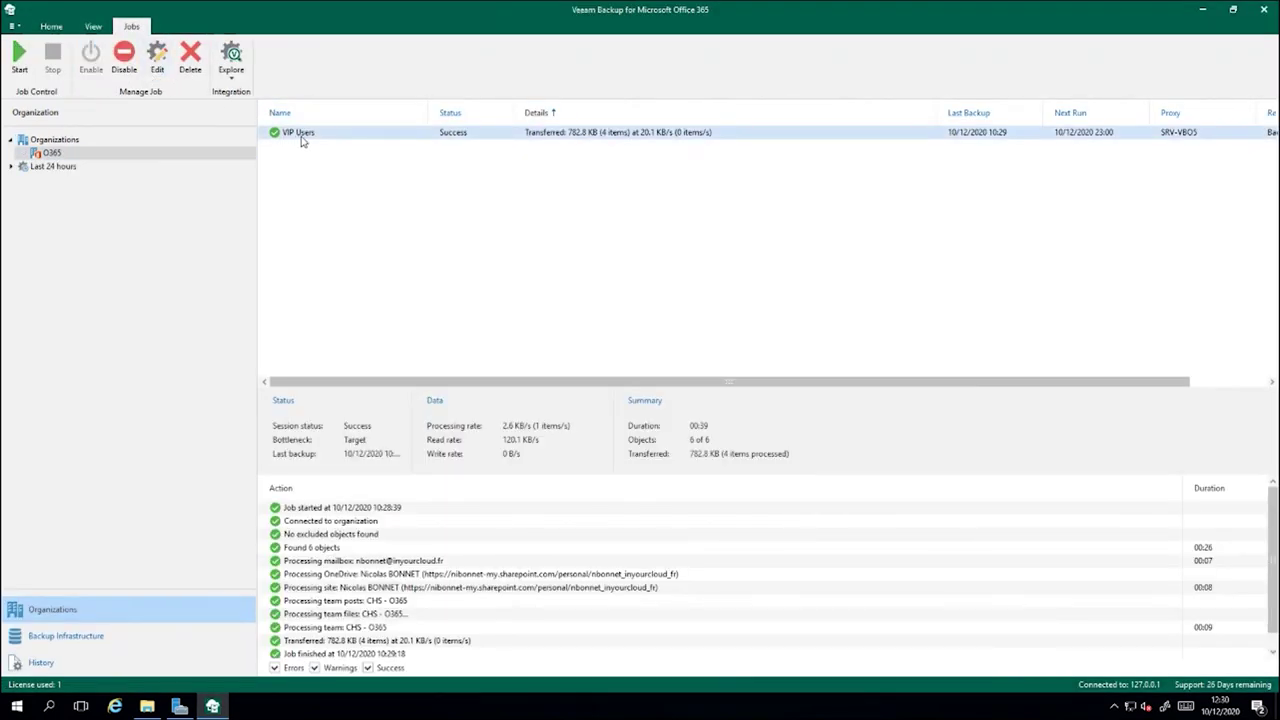
# - Explore the VIP Users job's latest OneDrive state, look into the AD folder under OneNote, and close the explorer
pyautogui.rightClick(303, 138)
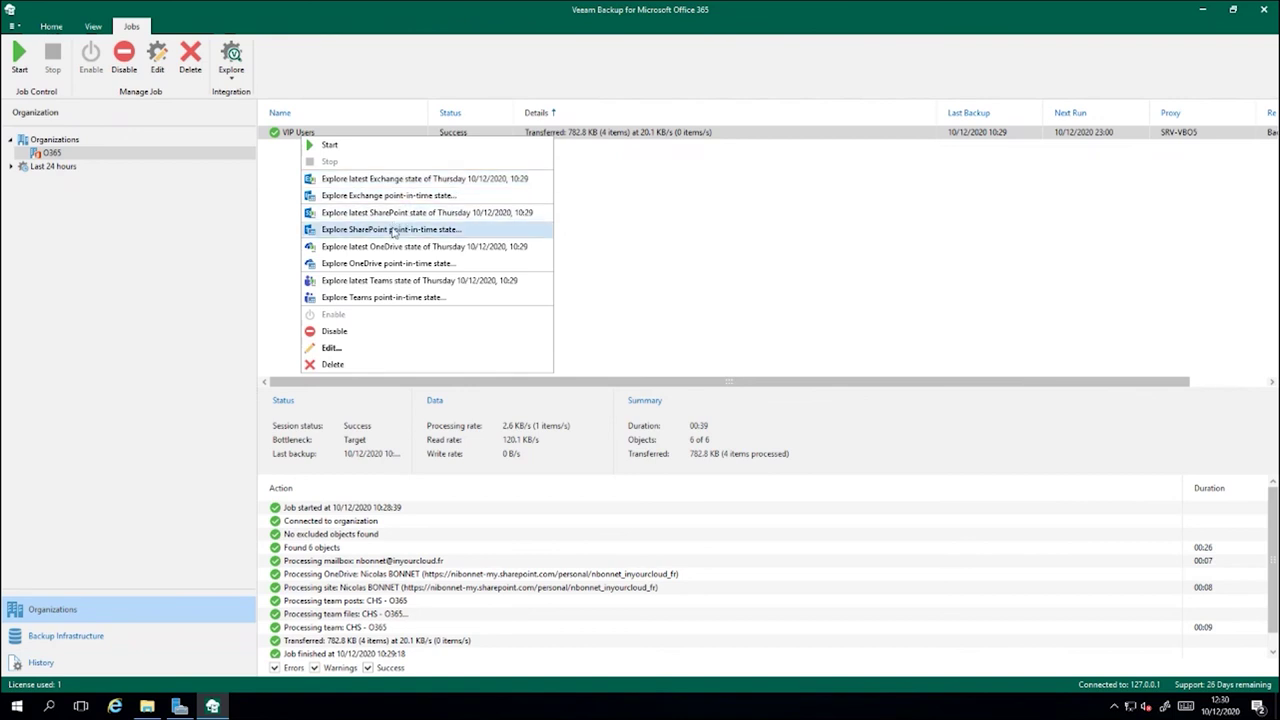
pyautogui.click(396, 248)
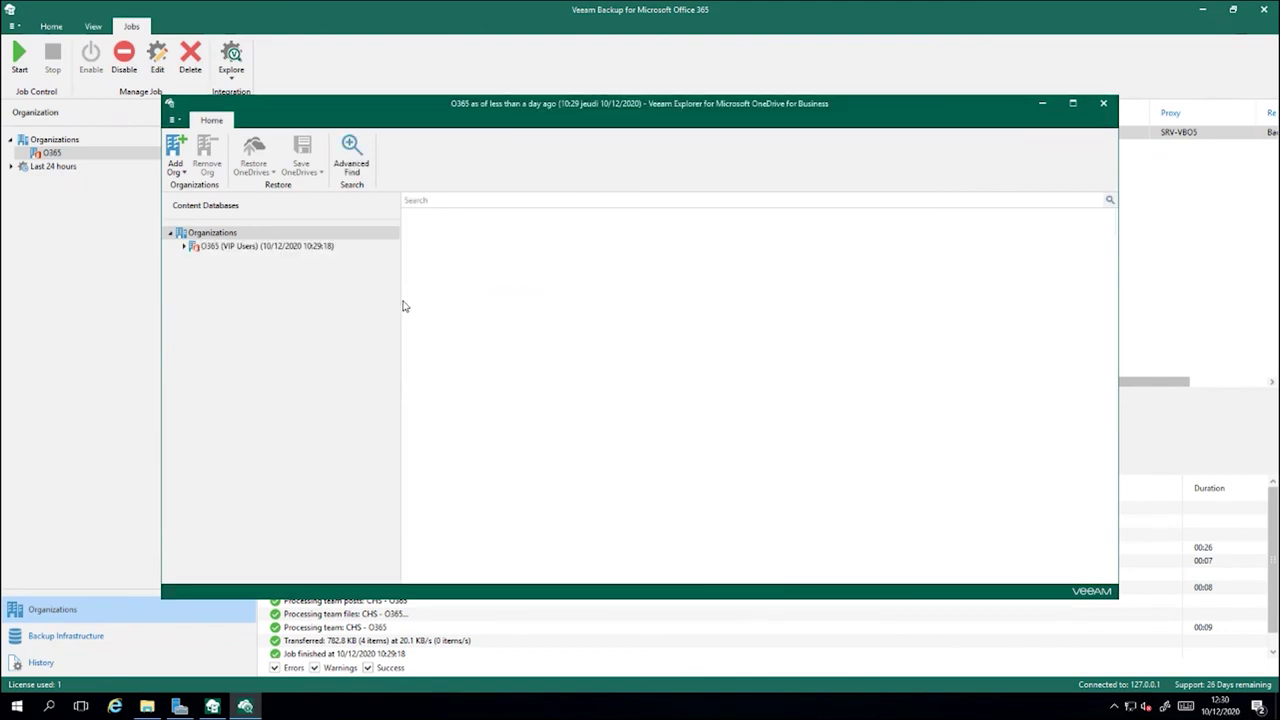
pyautogui.click(183, 247)
pyautogui.click(196, 260)
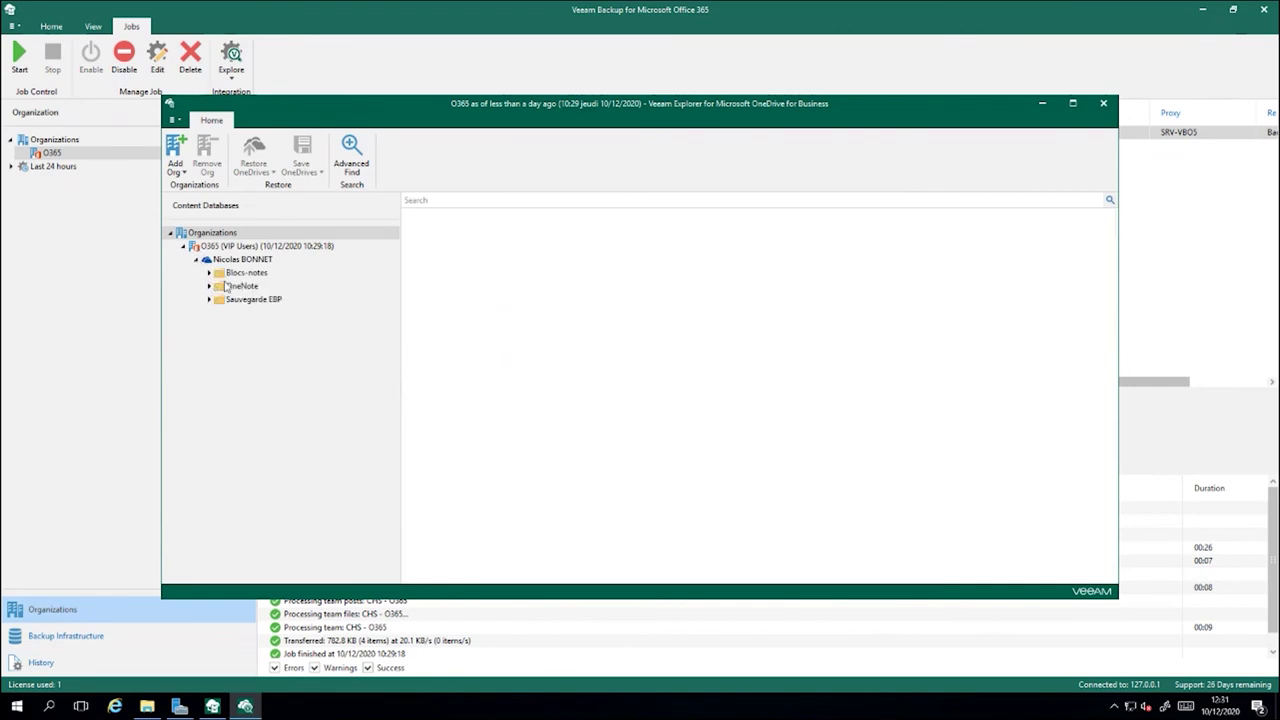
pyautogui.click(243, 290)
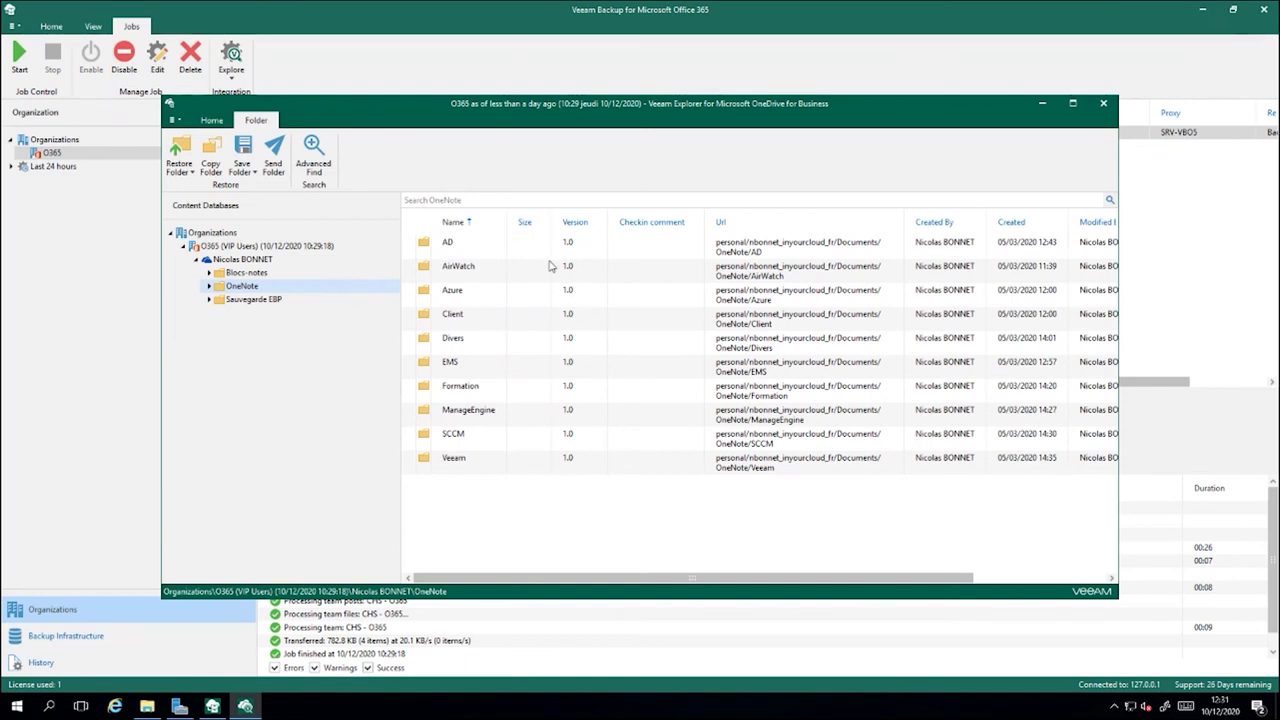
pyautogui.doubleClick(488, 247)
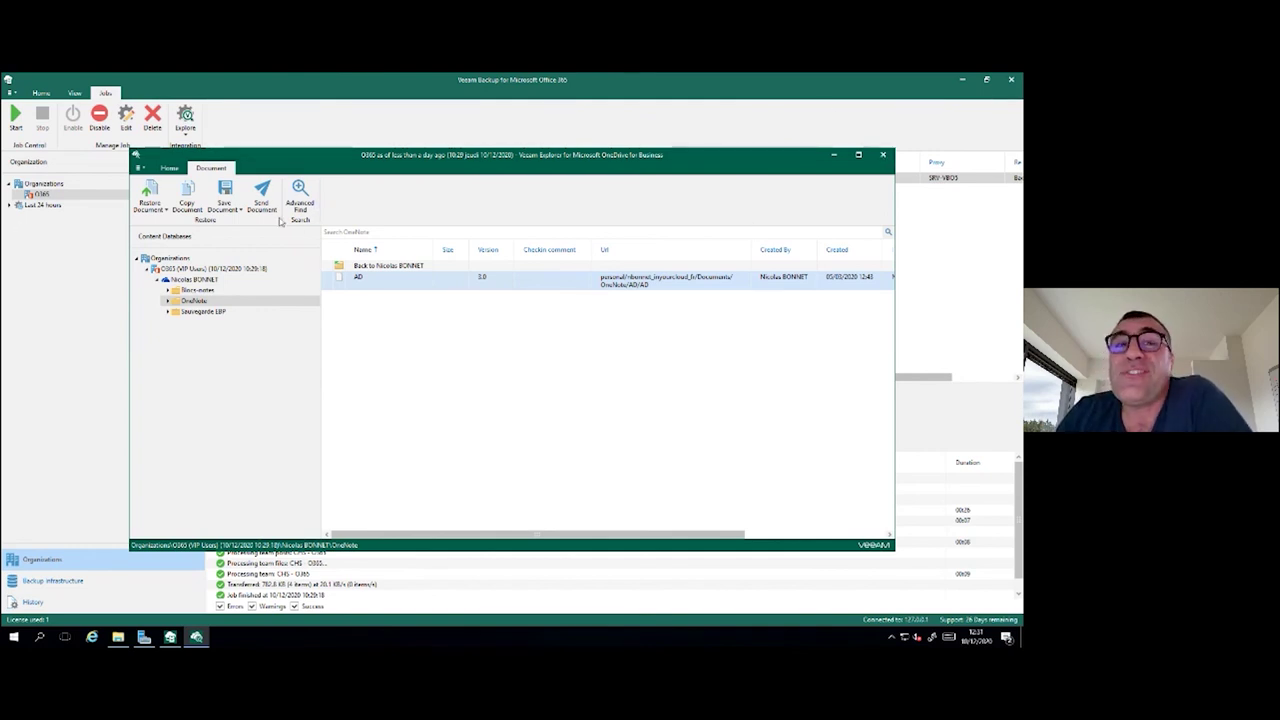
pyautogui.click(883, 155)
# - Explore the latest Exchange state of VIP Users and view the restore options for the first email in Boîte de réception
pyautogui.click(185, 132)
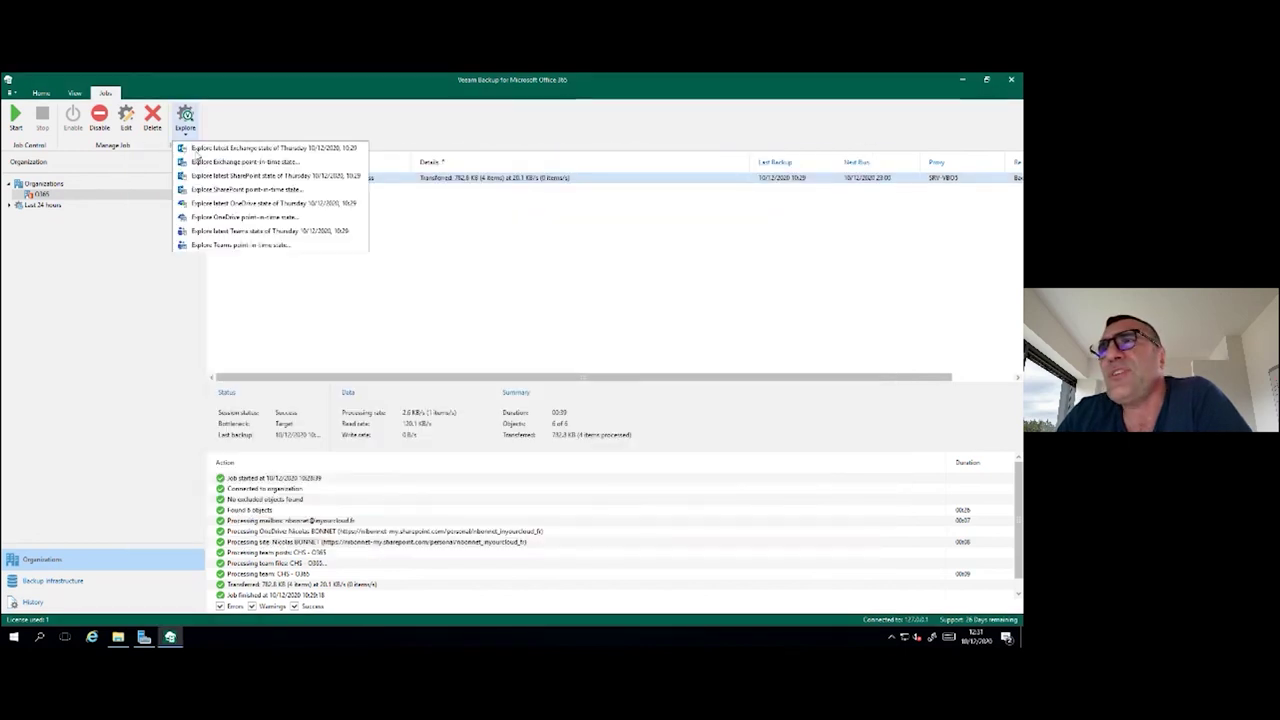
pyautogui.click(218, 155)
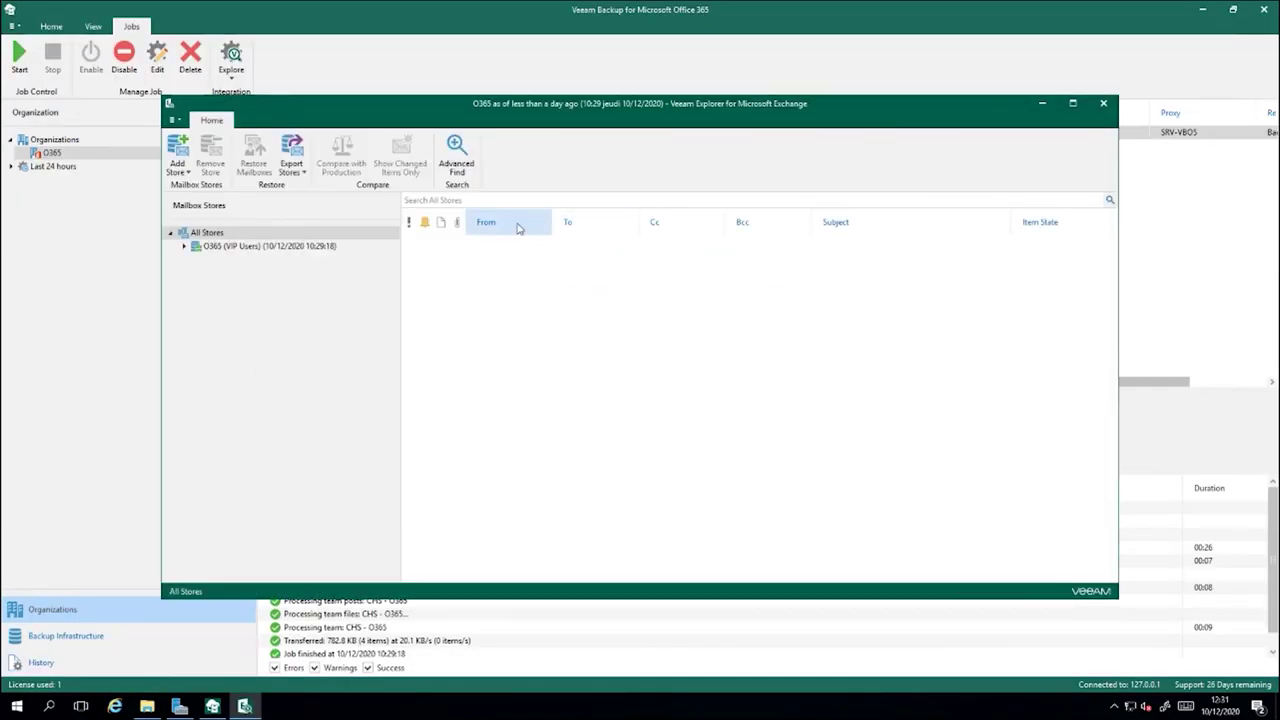
pyautogui.click(183, 247)
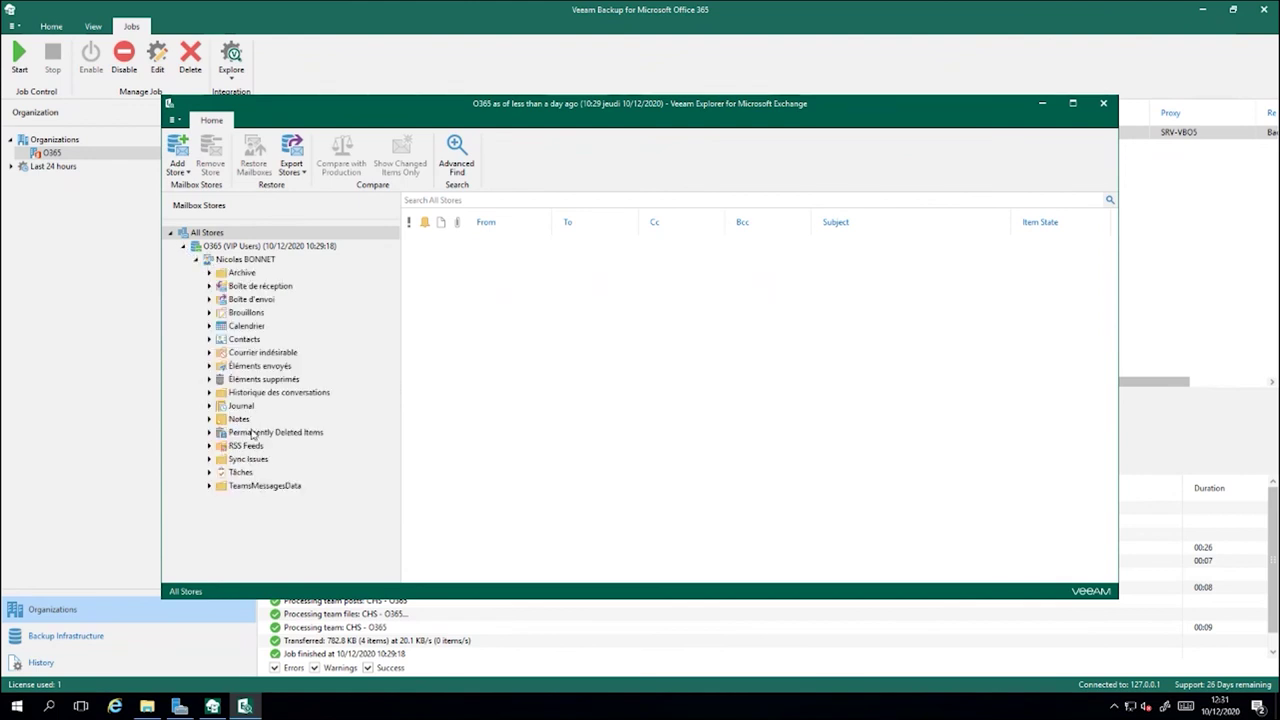
pyautogui.click(248, 273)
pyautogui.click(255, 287)
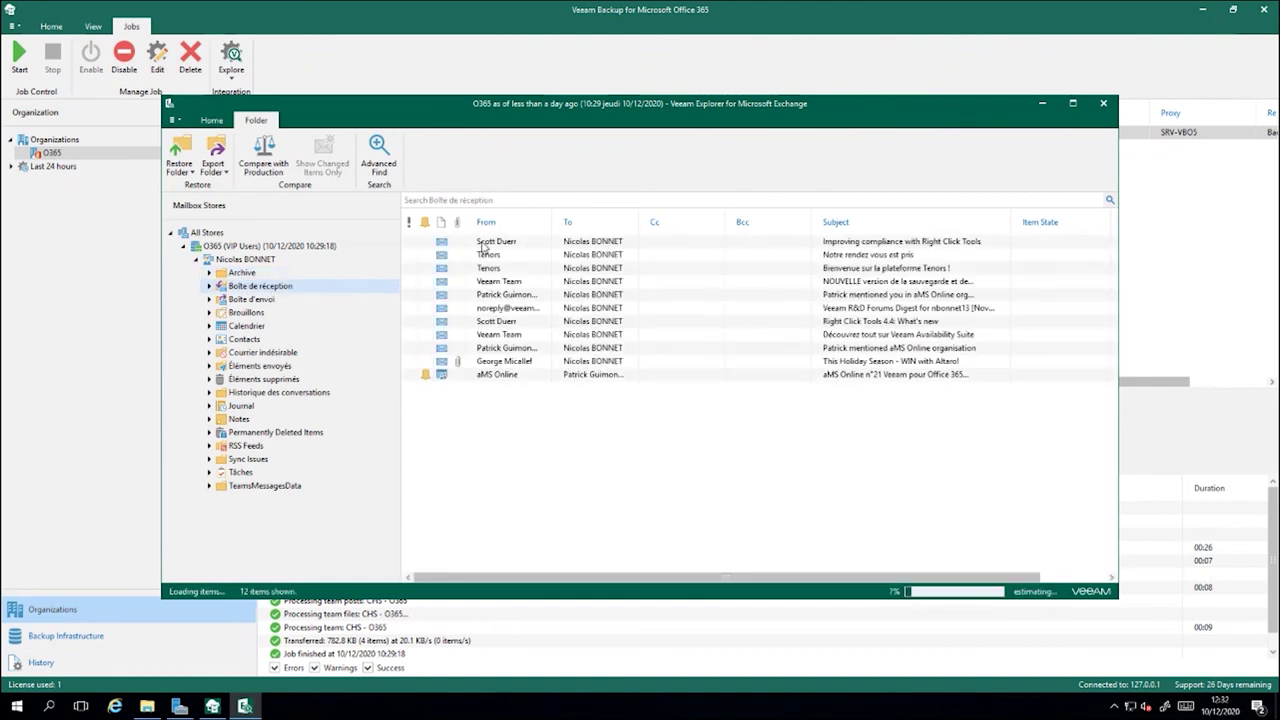
pyautogui.rightClick(484, 243)
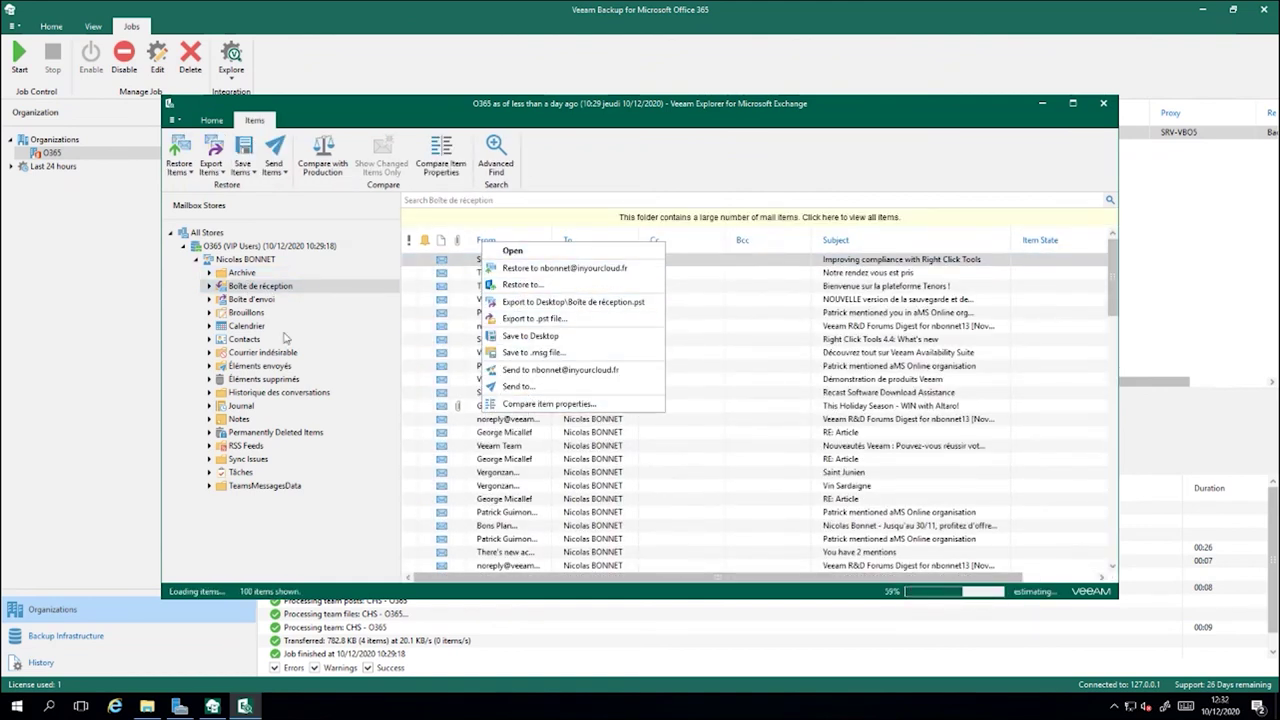
pyautogui.press('Escape')
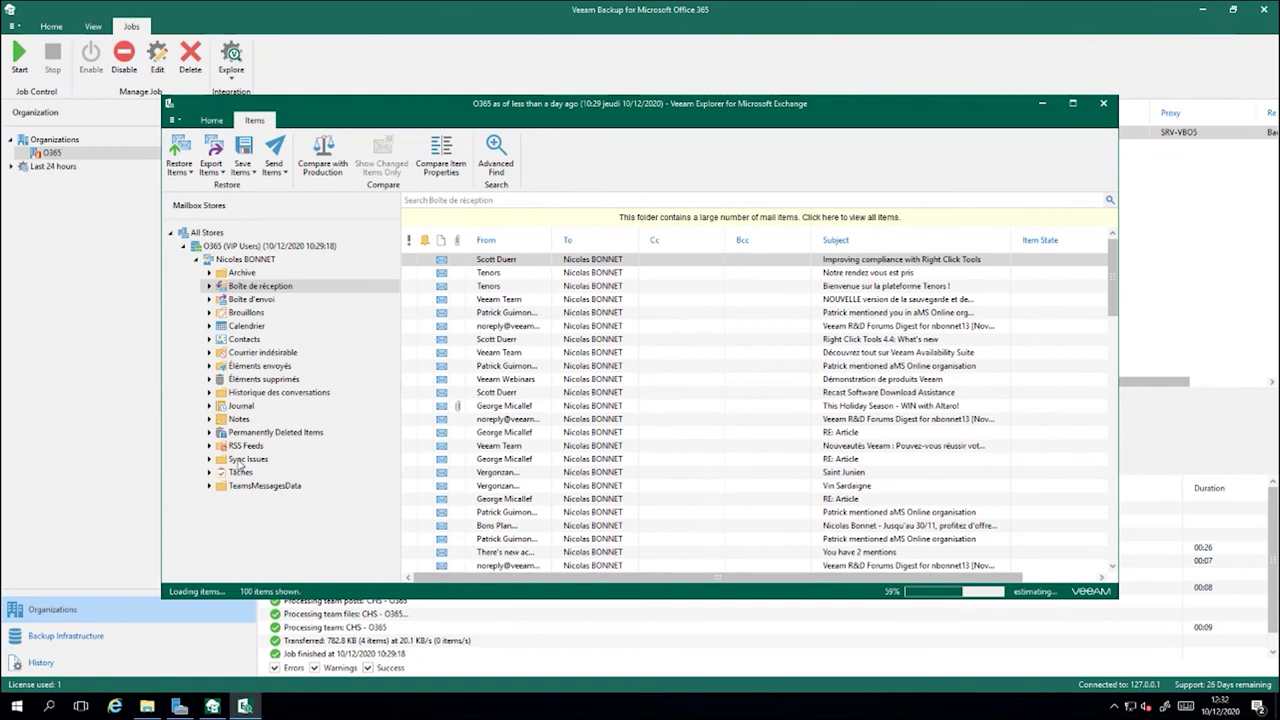
# - Look through the mailbox's Boîte d'envoi, Contacts, Boîte de réception and Brouillons folders, and close the Exchange explorer
pyautogui.press('Down')
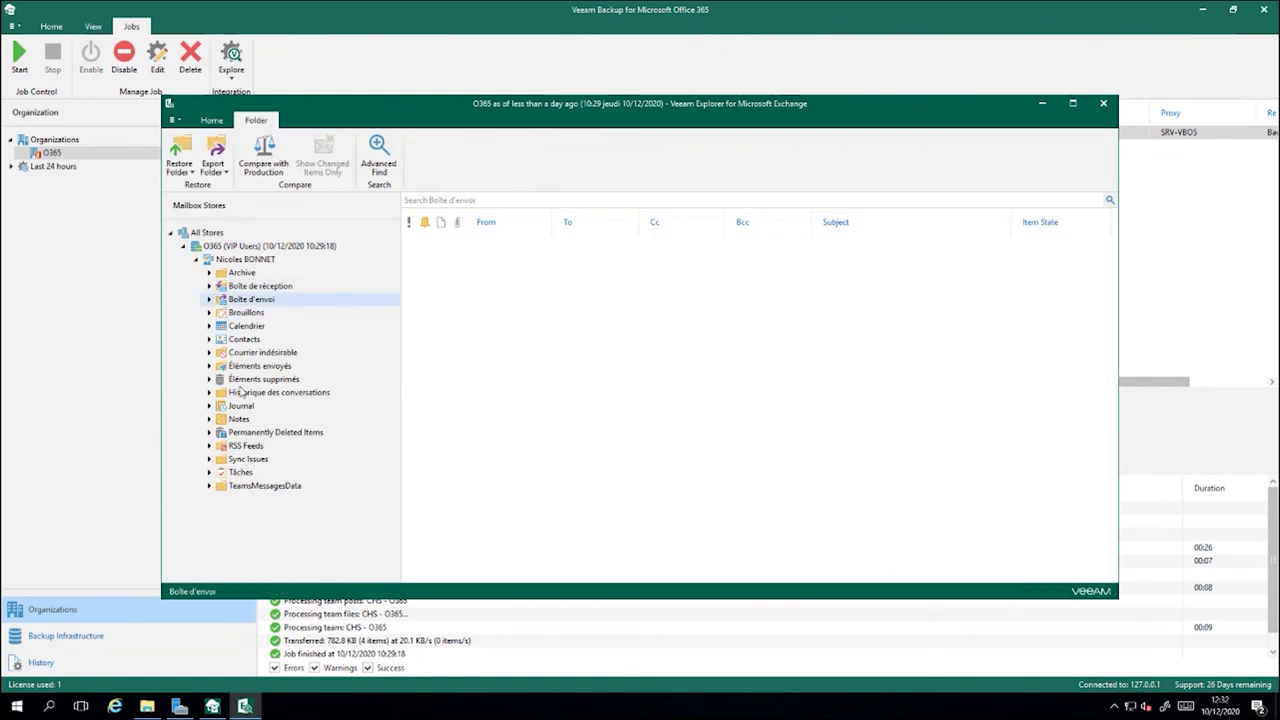
pyautogui.click(246, 340)
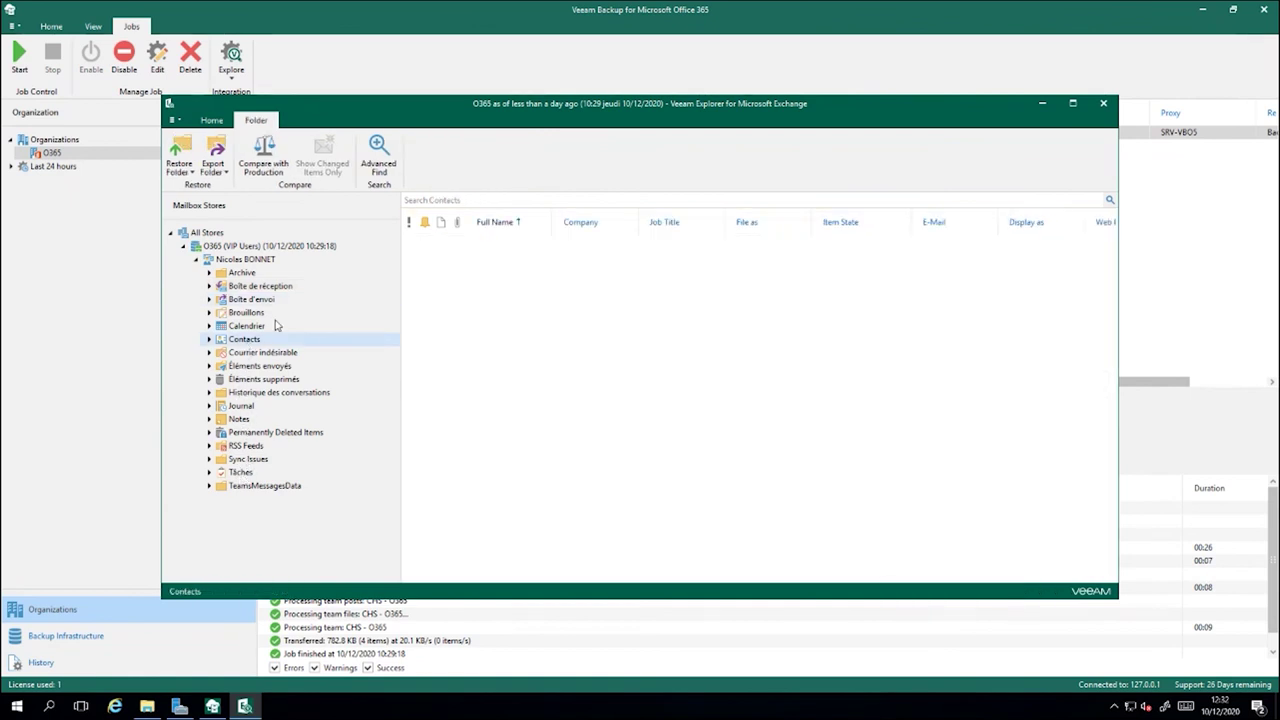
pyautogui.click(243, 262)
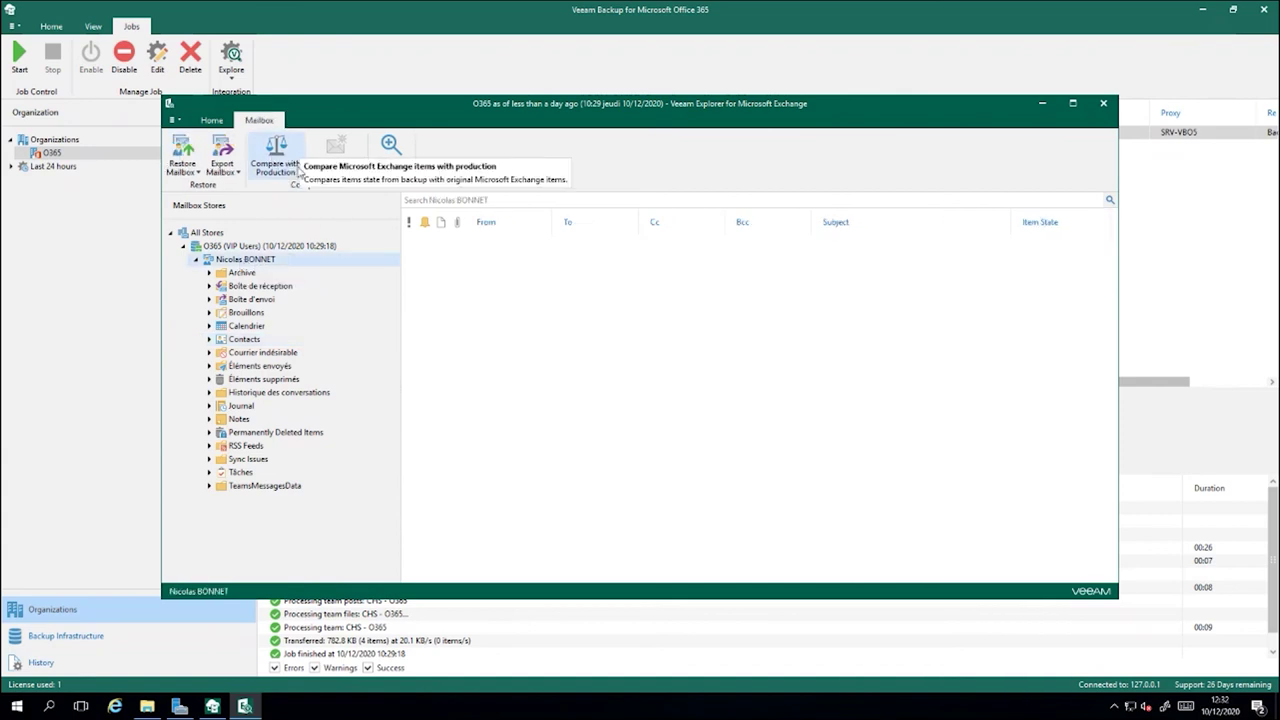
pyautogui.click(262, 286)
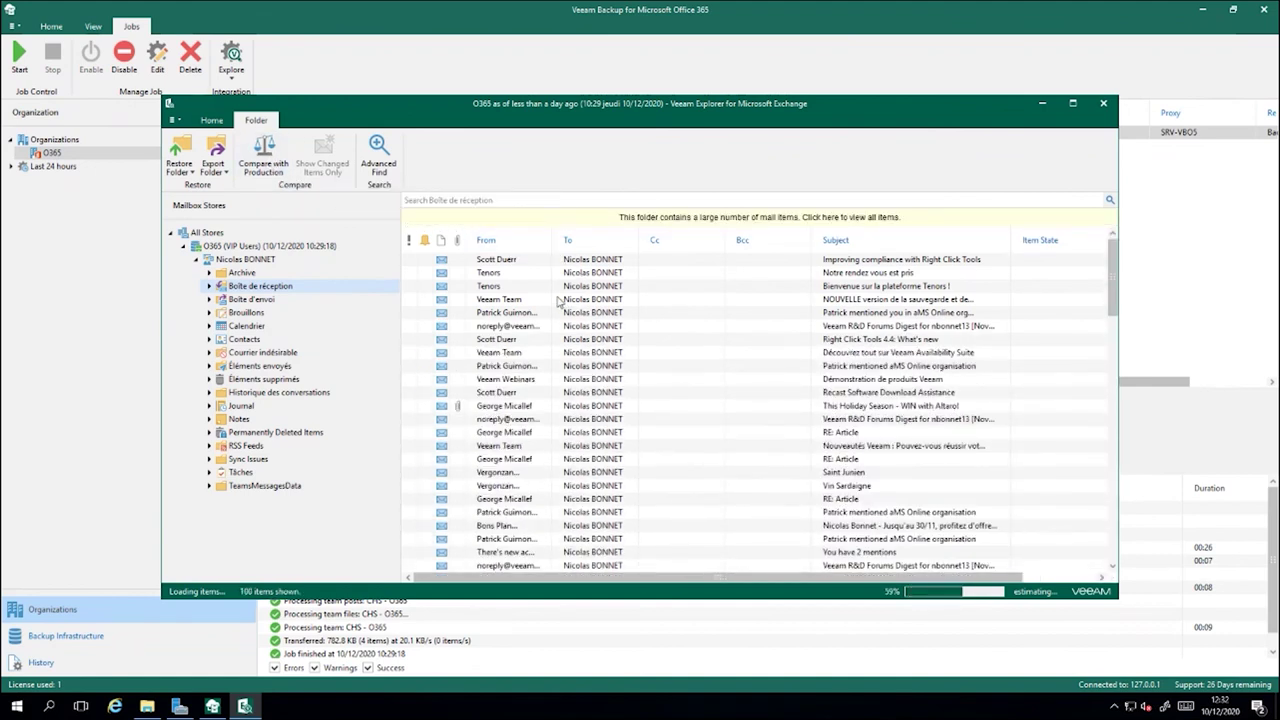
pyautogui.click(499, 276)
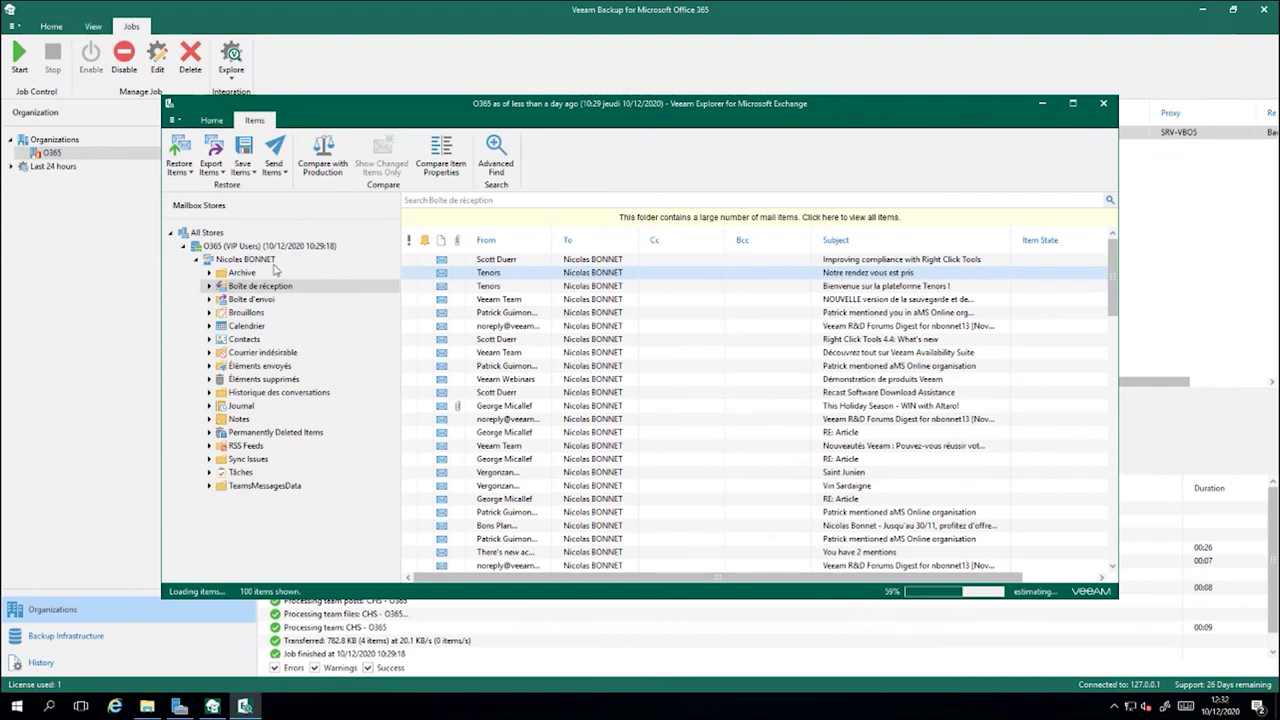
pyautogui.click(248, 313)
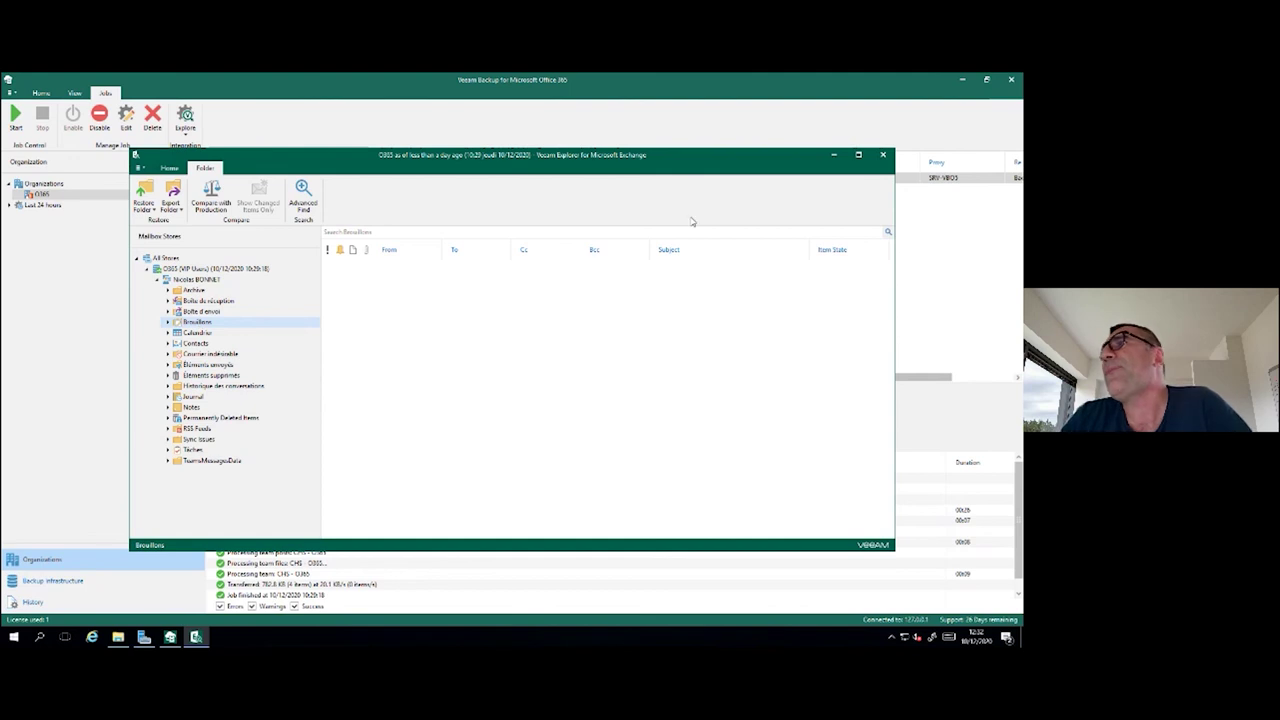
pyautogui.click(884, 157)
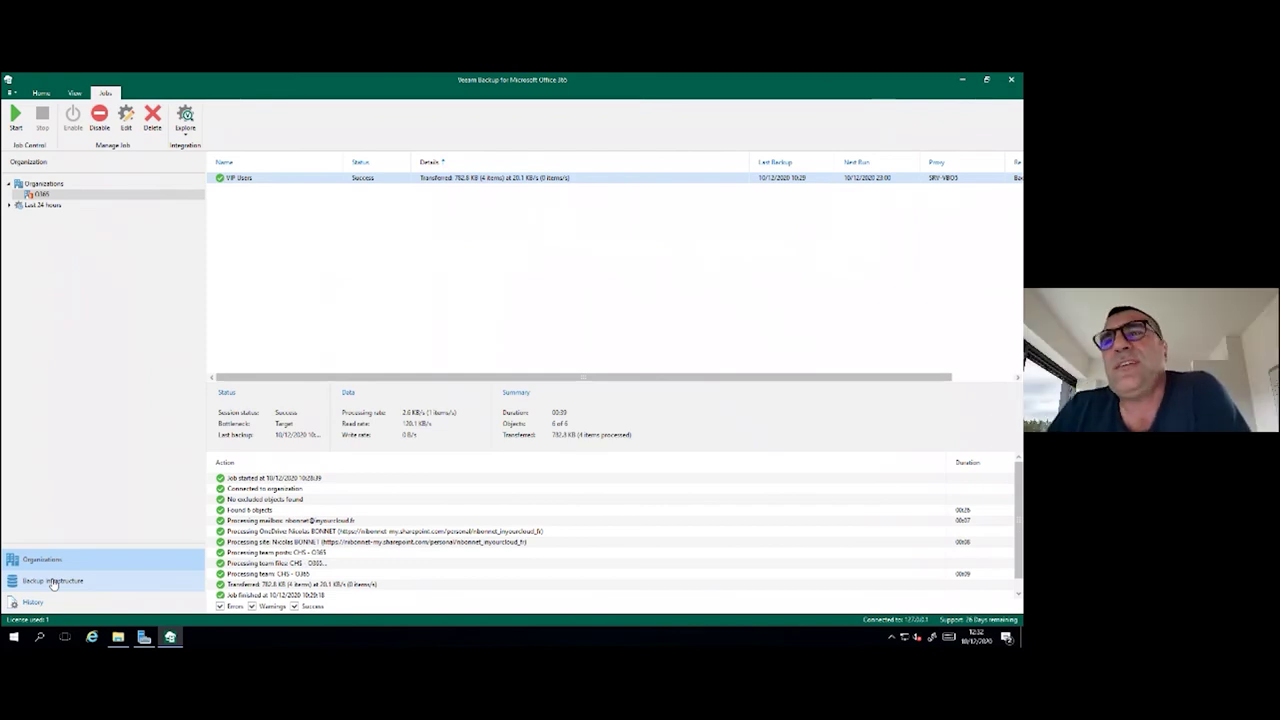
# - Review the backup infrastructure's proxies, the Backup to cloud repository and the object storage repositories
pyautogui.click(52, 582)
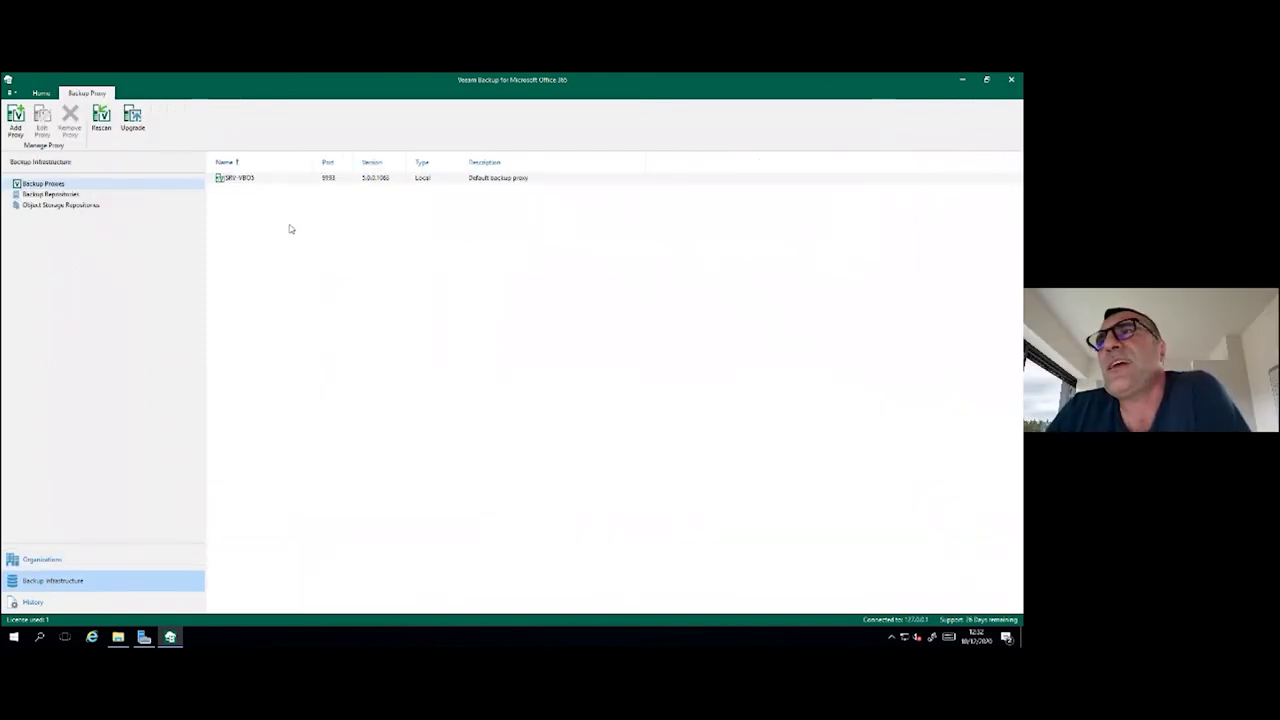
pyautogui.click(62, 196)
pyautogui.click(258, 182)
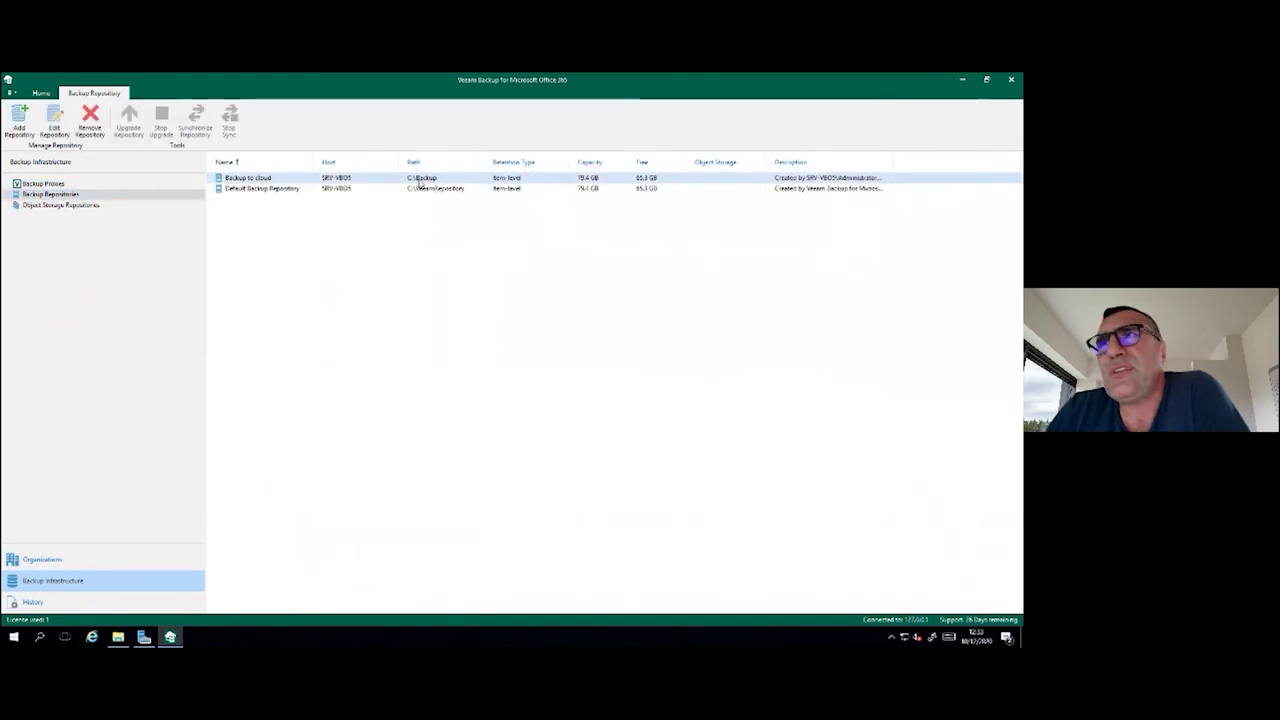
pyautogui.click(60, 206)
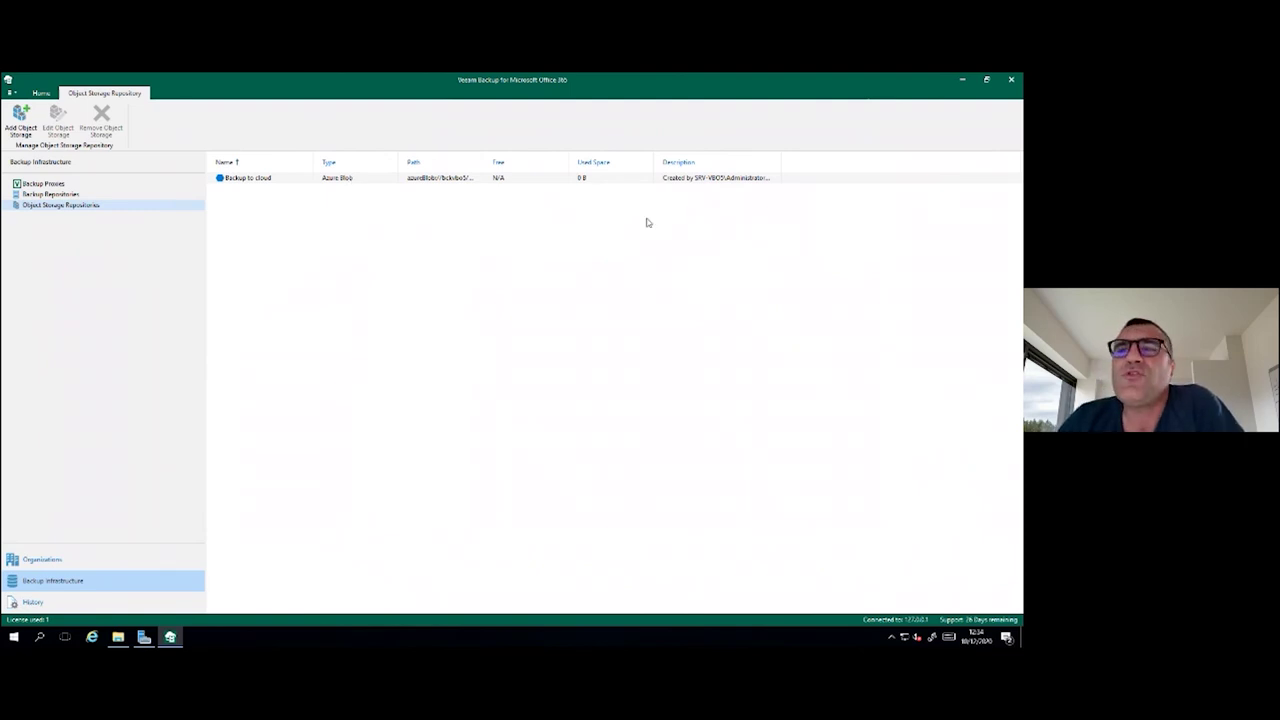
# - Check the organization's failed sessions and successful sessions from the last 24 hours
pyautogui.click(90, 563)
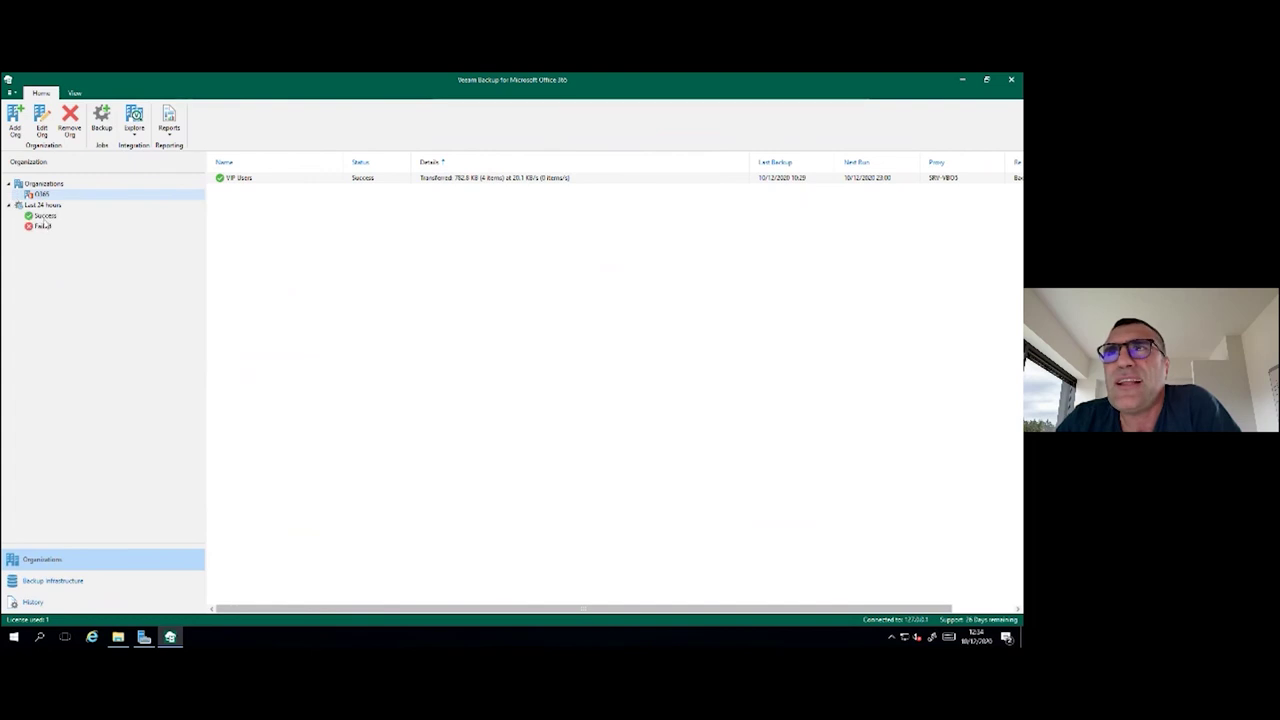
pyautogui.click(44, 226)
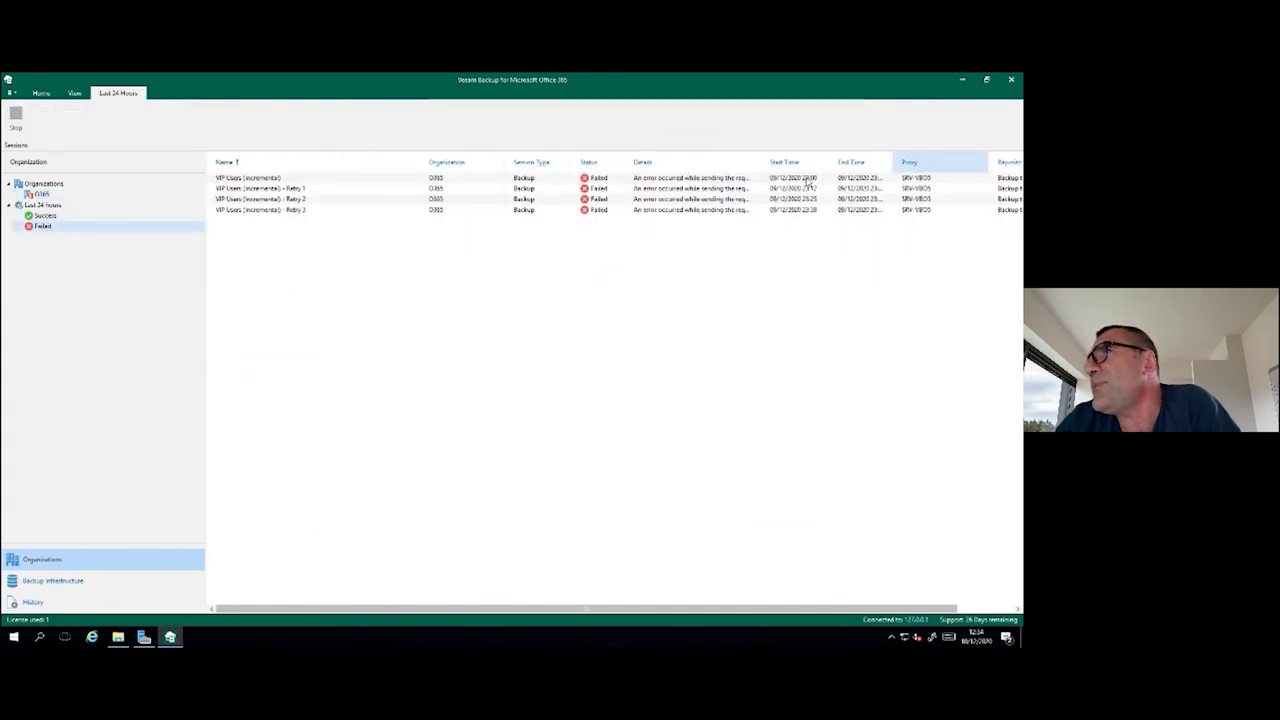
pyautogui.click(45, 216)
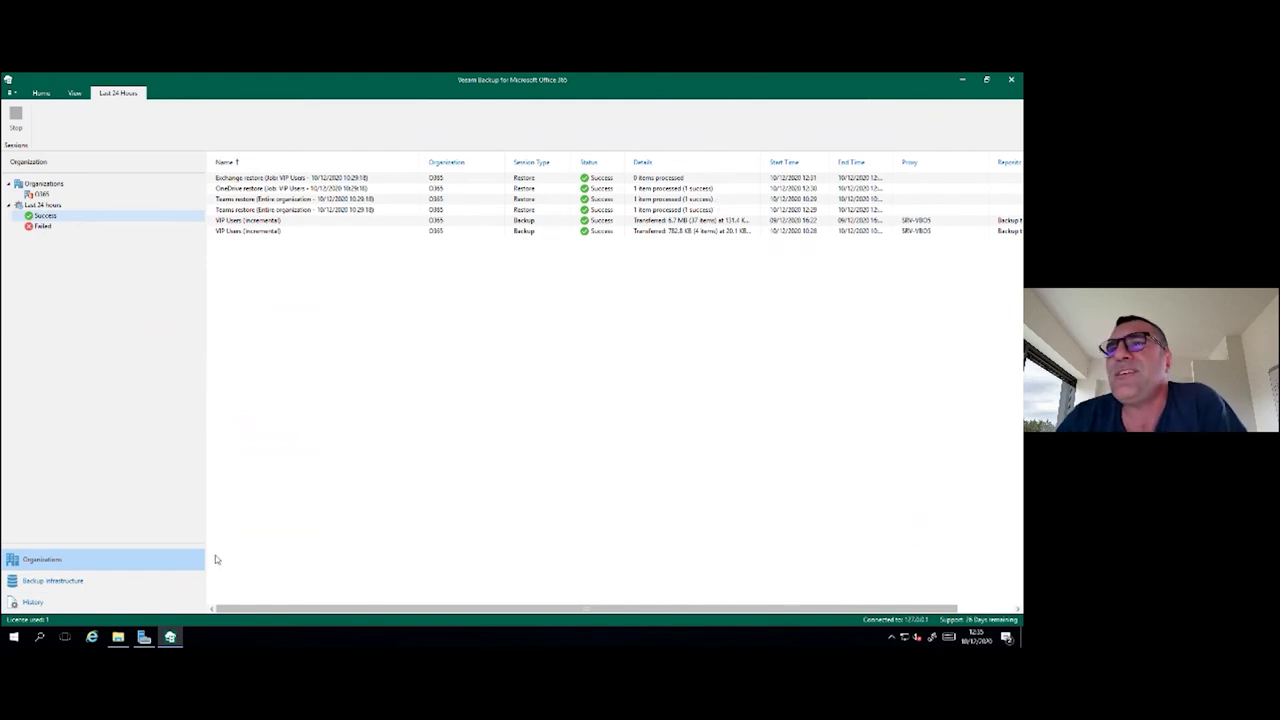
# - Return to the backup infrastructure, view the proxies, and inspect the Default Backup Repository and Backup to cloud entries among the backup repositories
pyautogui.click(97, 580)
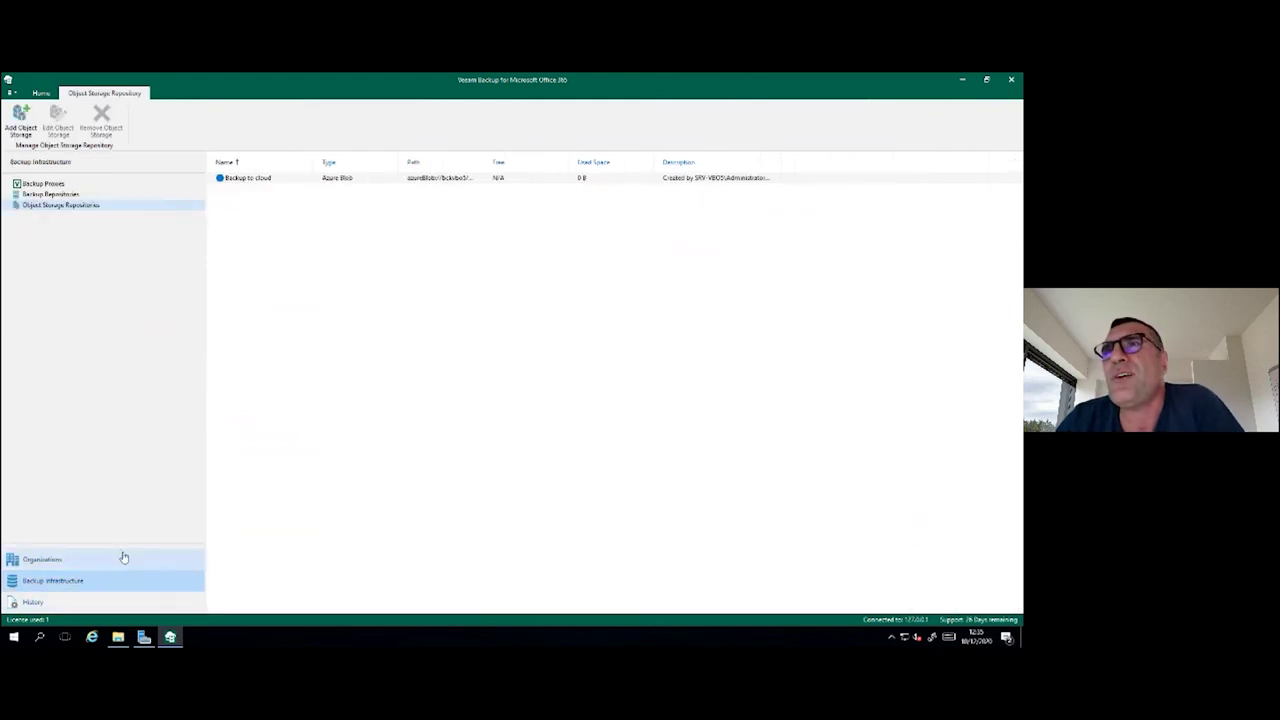
pyautogui.click(55, 184)
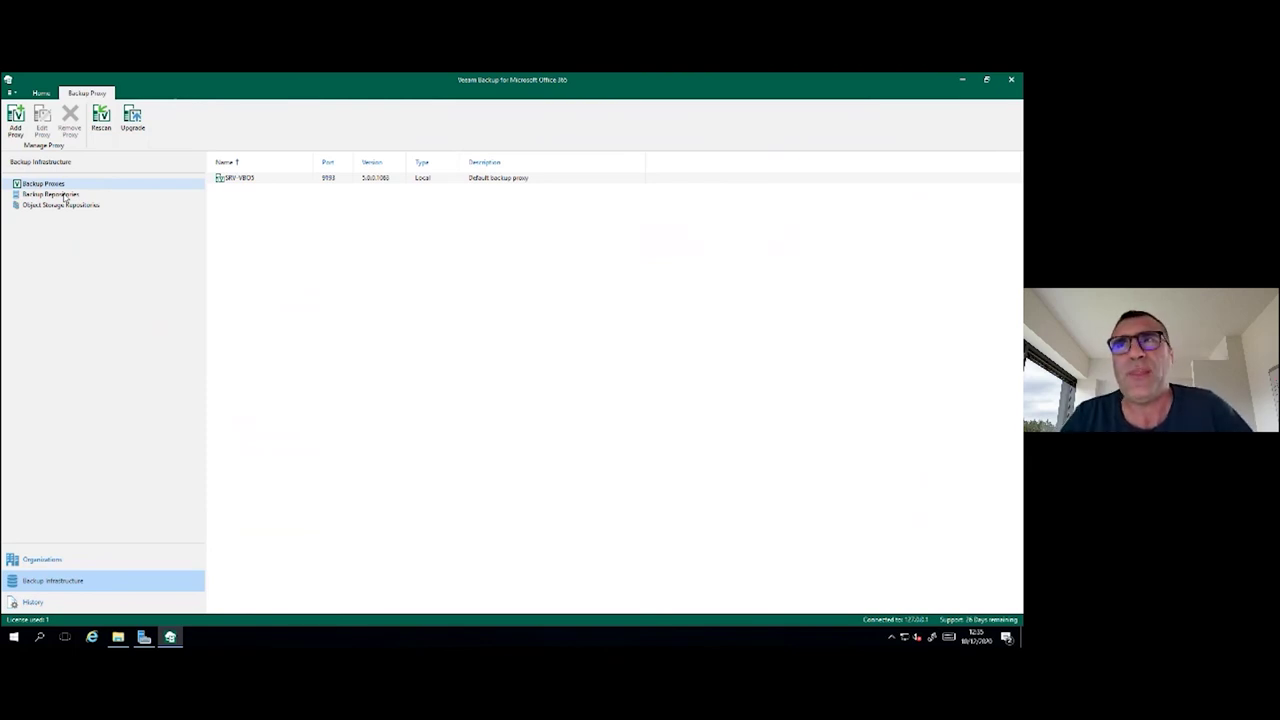
pyautogui.click(60, 194)
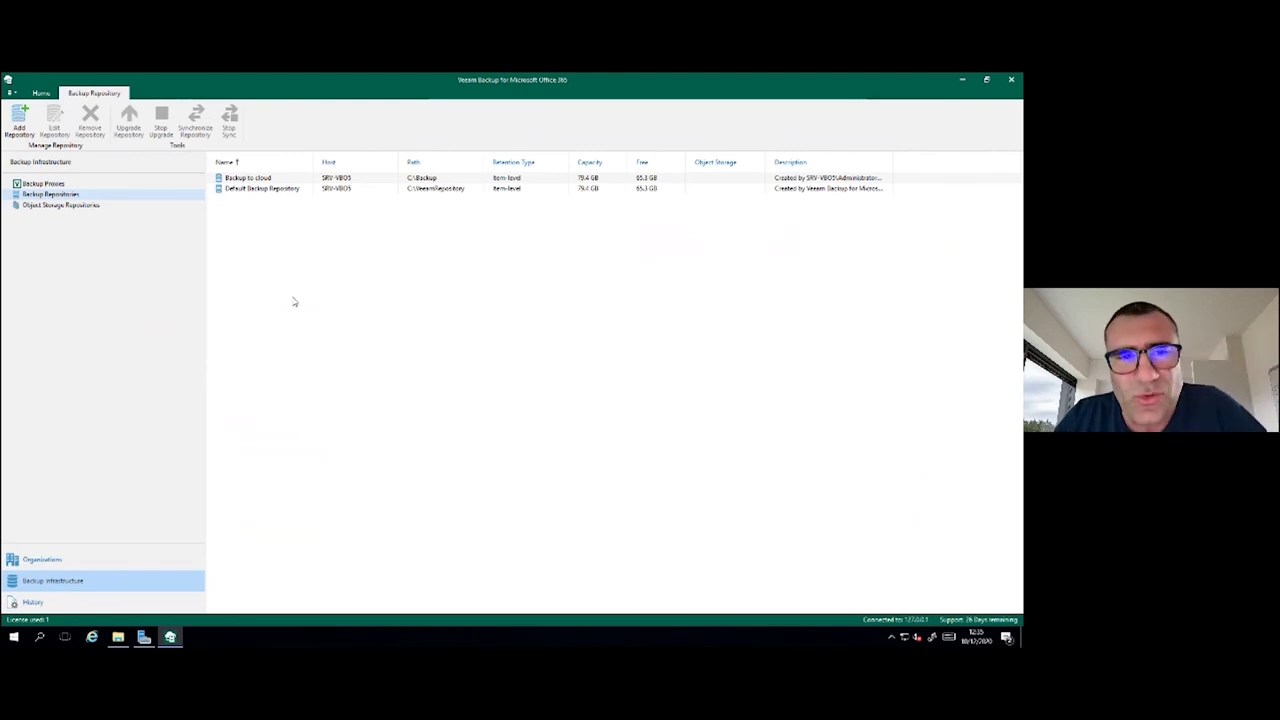
pyautogui.click(417, 190)
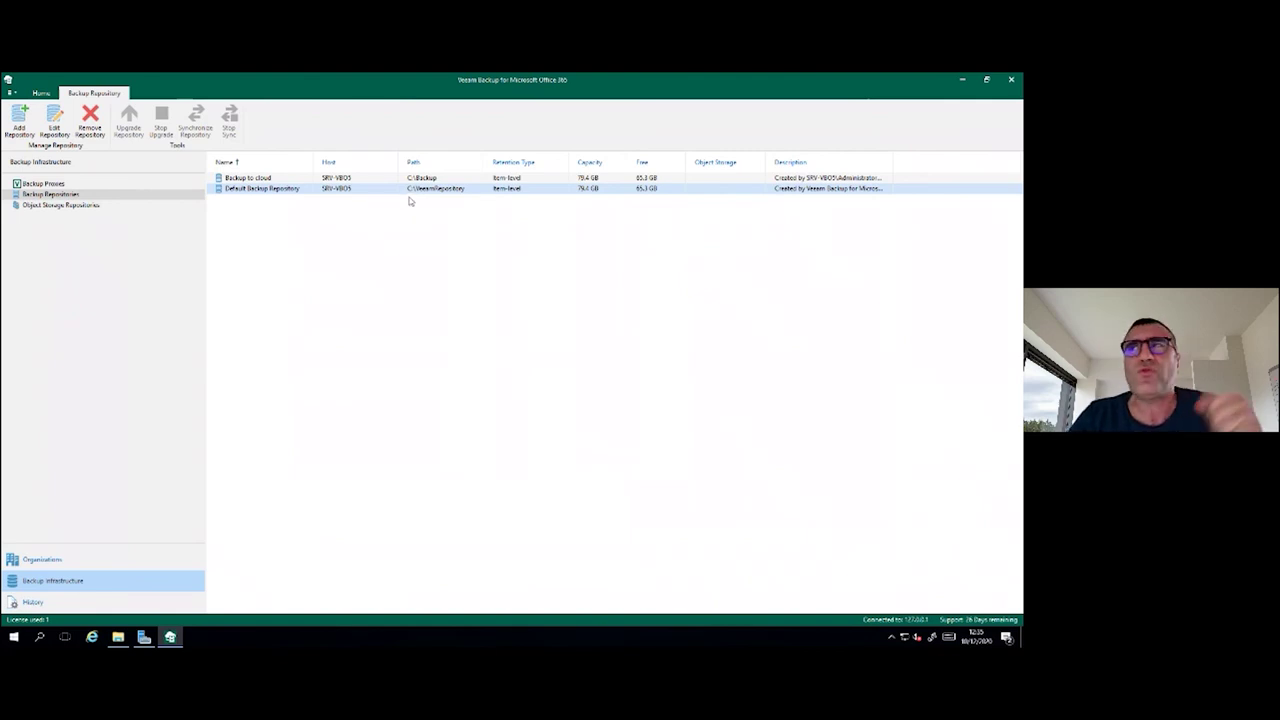
pyautogui.click(421, 178)
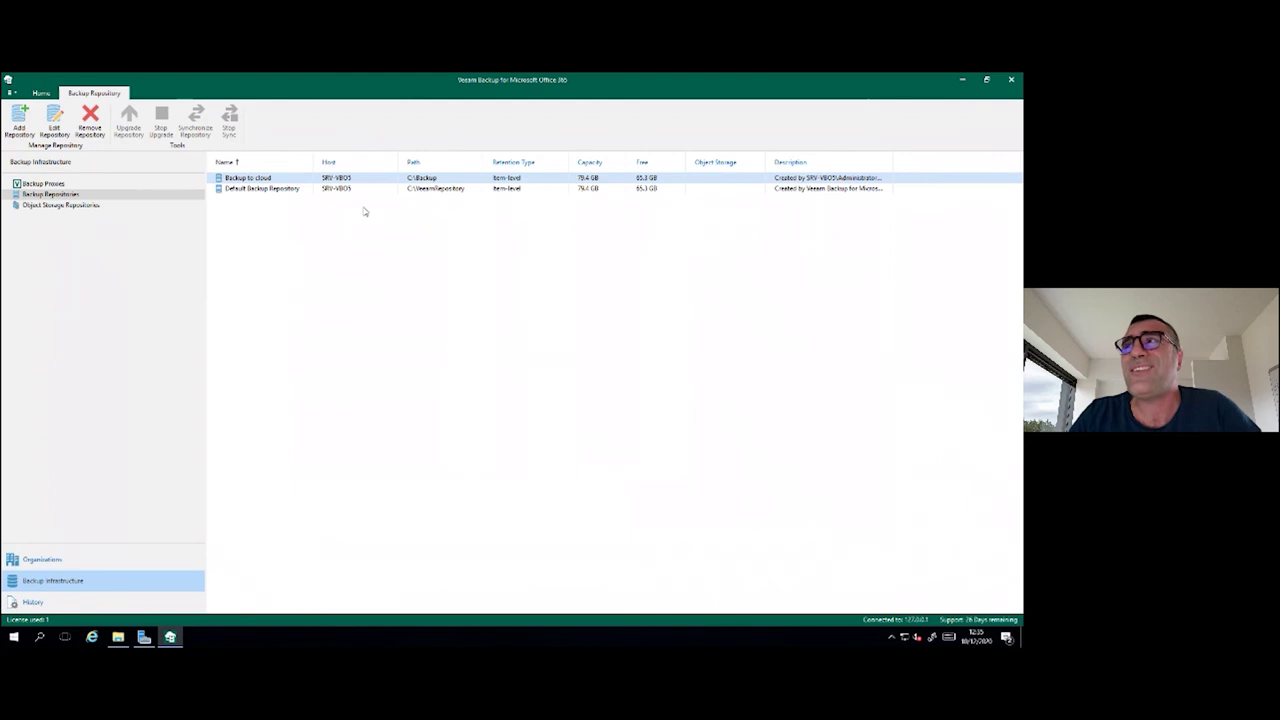